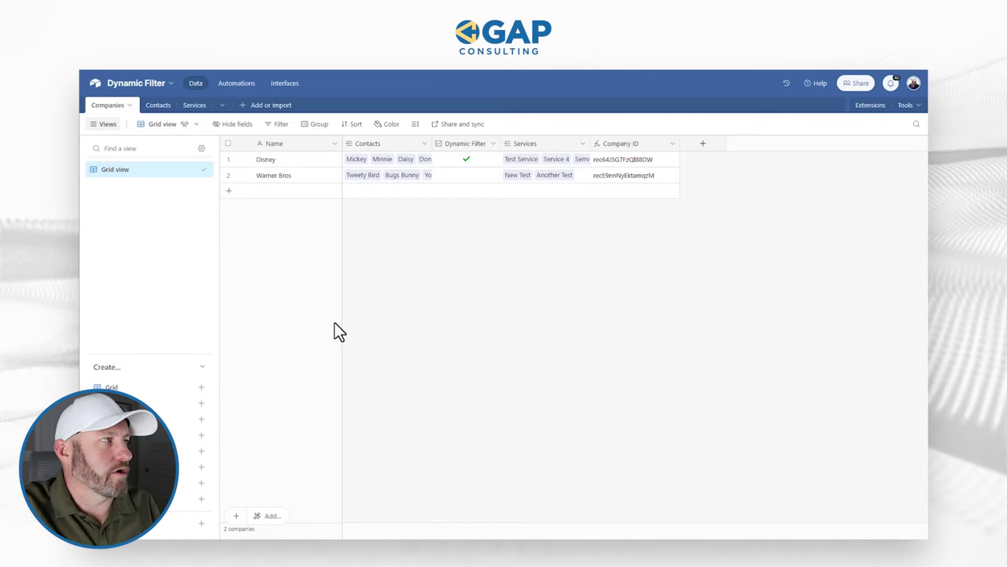
# Widen the Contacts column in the Companies table so each company's full list of linked contacts fits.
pyautogui.click(289, 161)
pyautogui.click(293, 178)
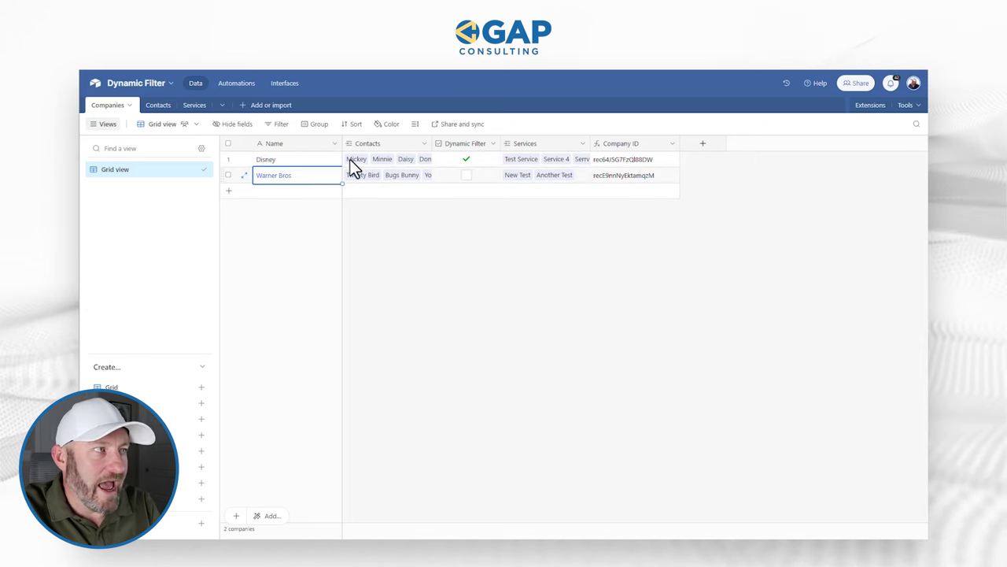
pyautogui.moveTo(434, 143); pyautogui.dragTo(506, 144)
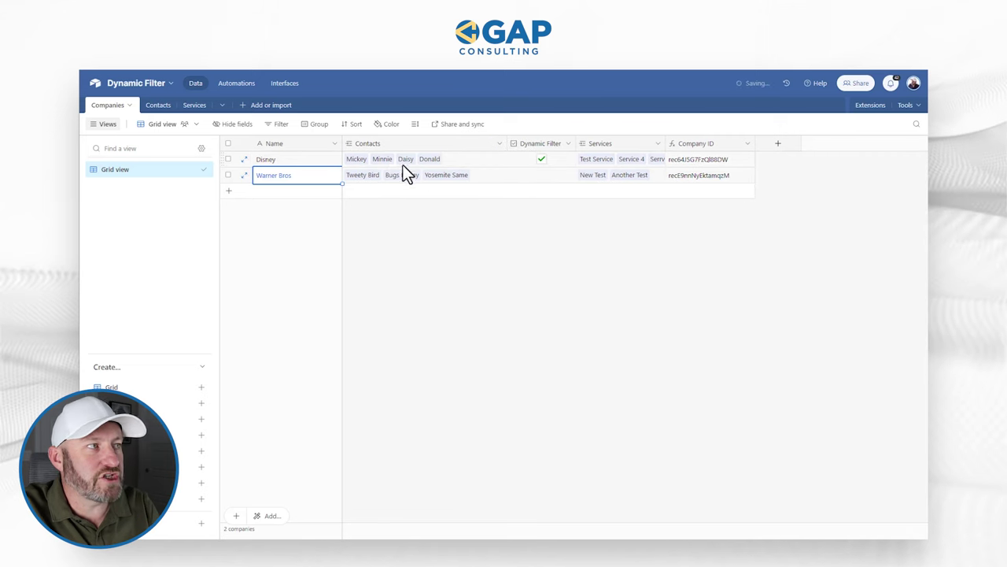
# Correct the name of Warner Bros' linked contact "Yosemite Same" to "Yosemite Sam".
pyautogui.click(318, 163)
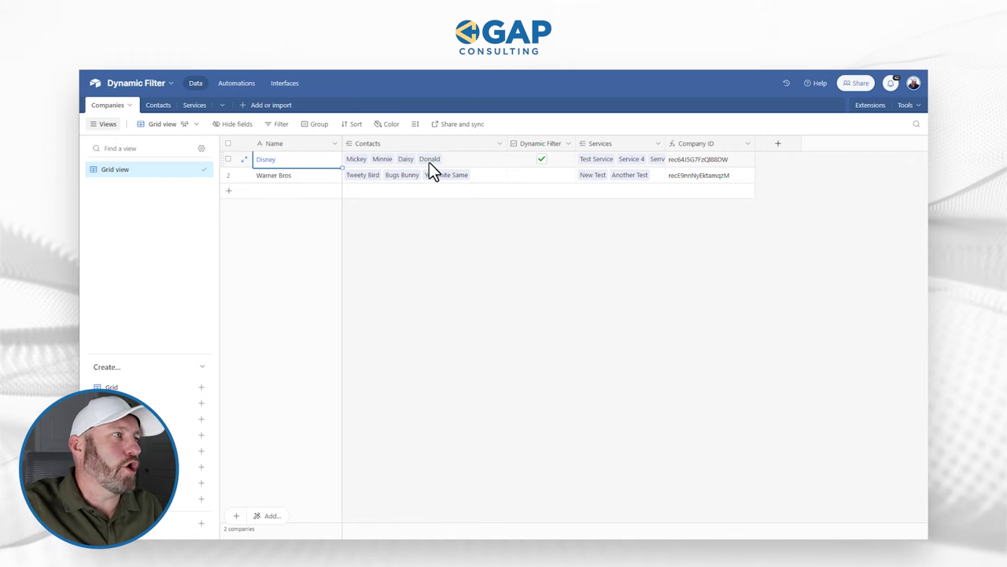
pyautogui.click(383, 177)
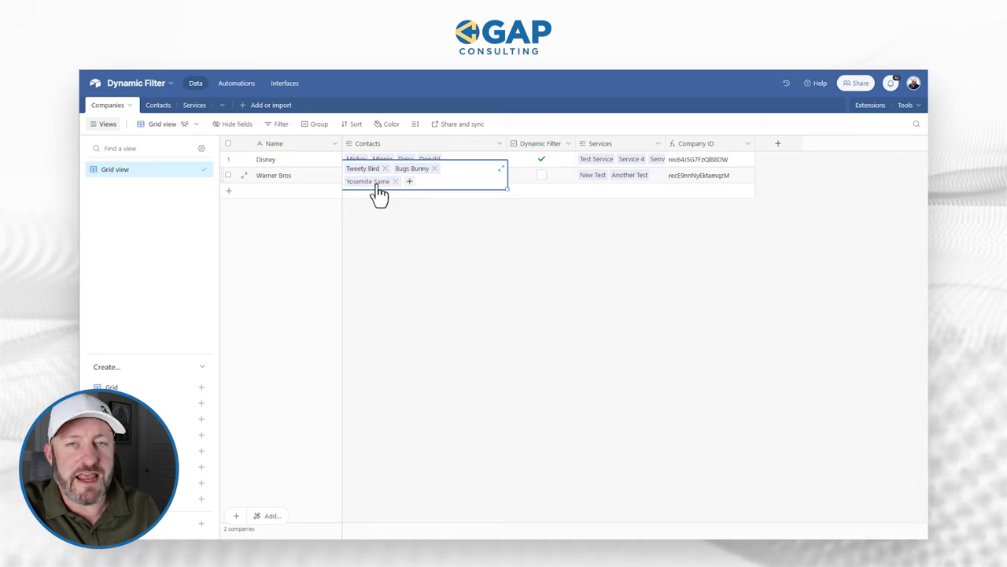
pyautogui.click(426, 232)
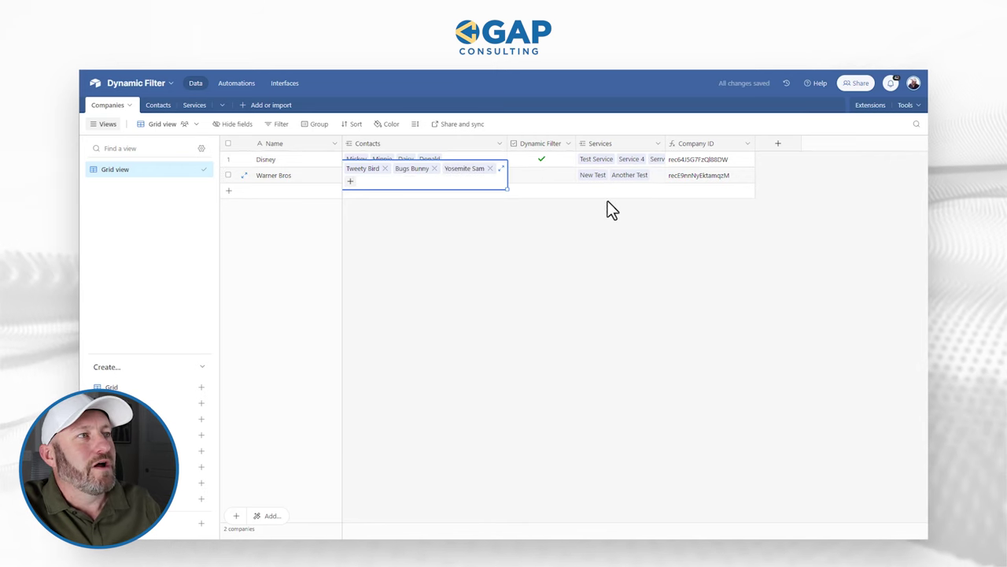
# Widen the Services column in the Companies table so all of Disney's linked services fit.
pyautogui.click(543, 143)
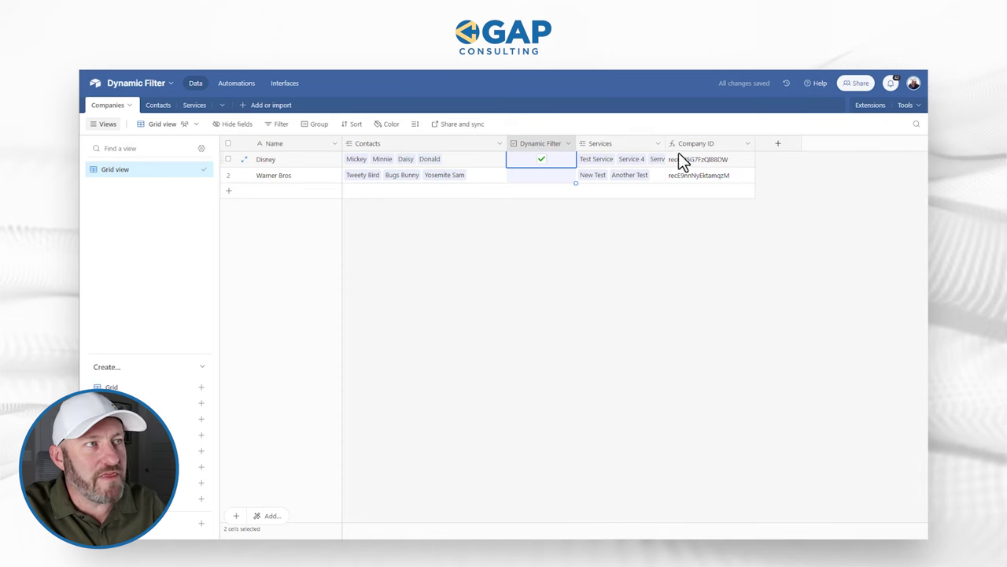
pyautogui.moveTo(666, 143); pyautogui.dragTo(709, 143)
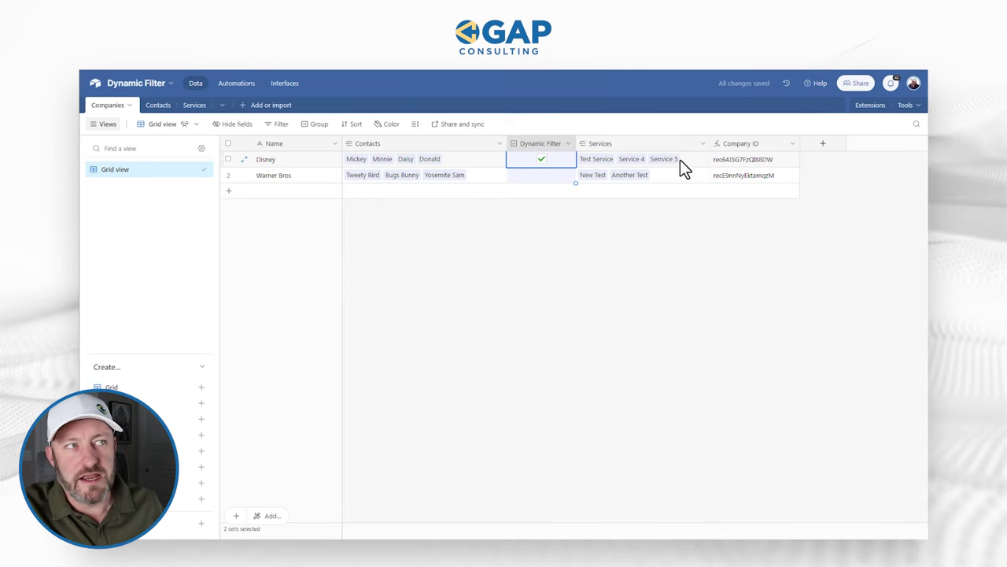
# Inspect the formula behind the Company ID field in the Companies table.
pyautogui.doubleClick(756, 144)
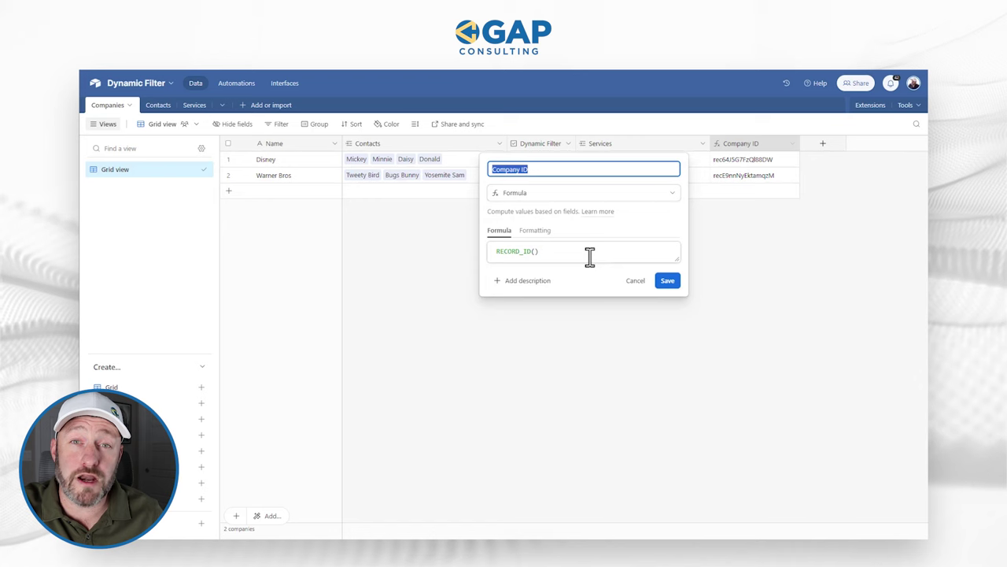
pyautogui.click(709, 263)
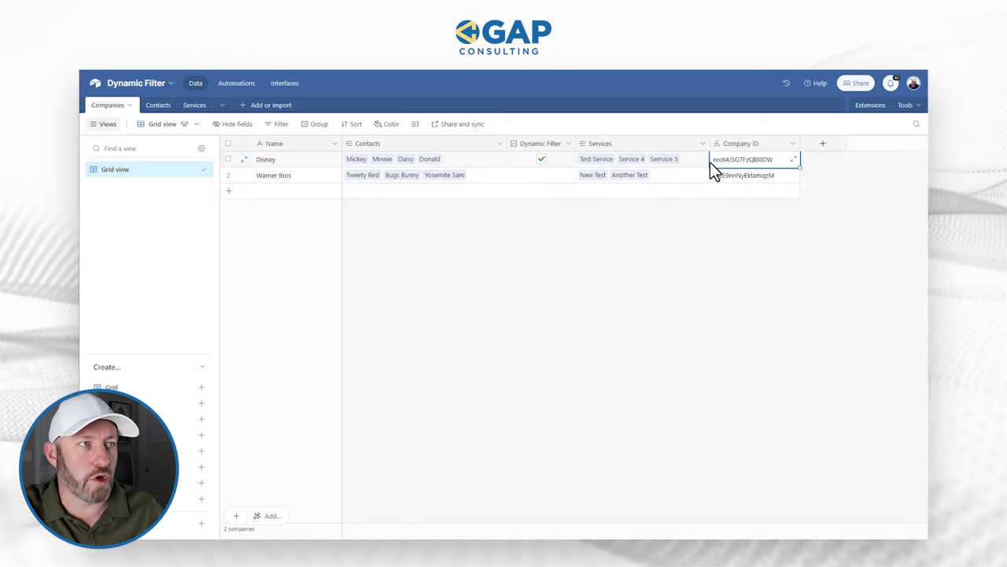
pyautogui.click(761, 144)
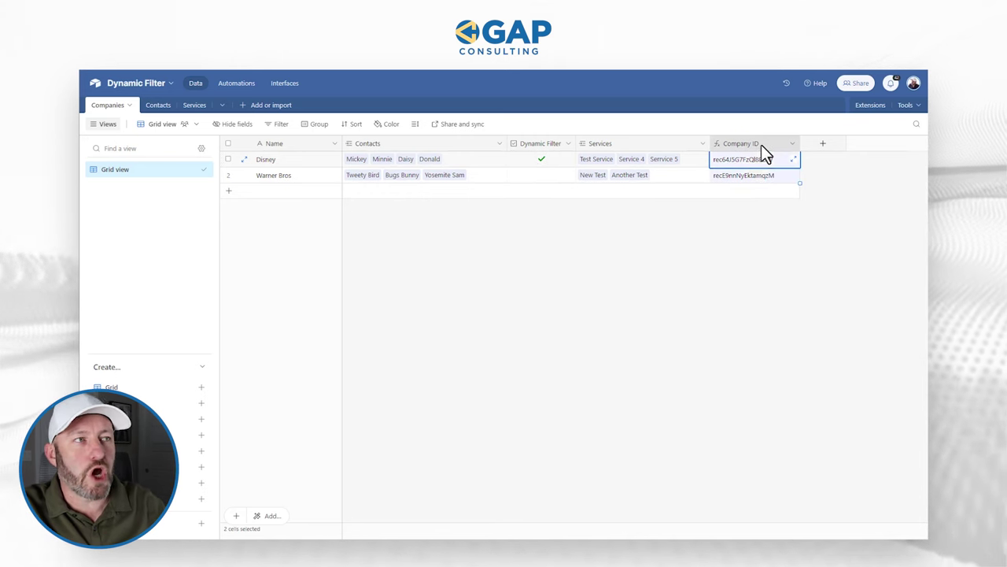
pyautogui.doubleClick(761, 144)
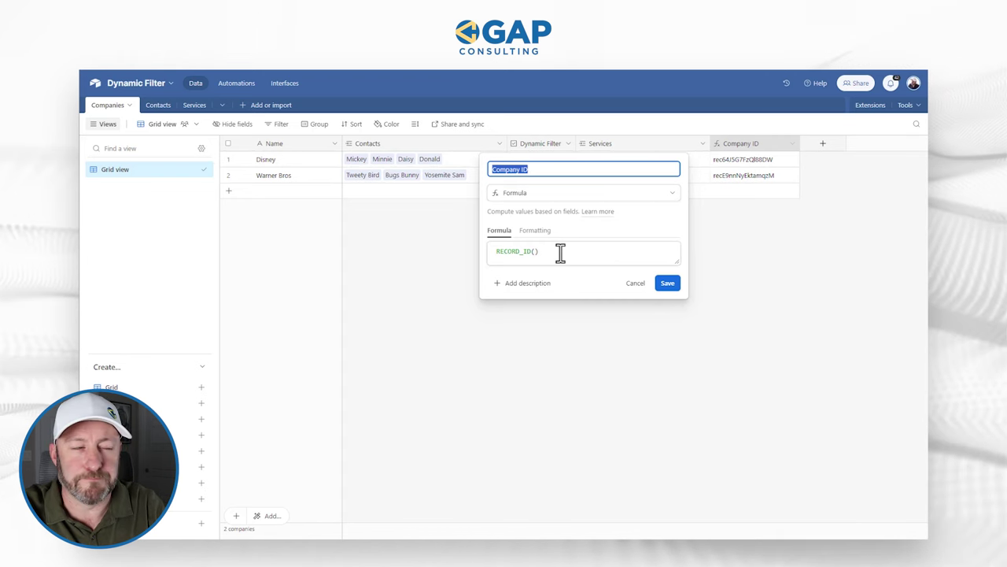
# Examine how the Dynamic Filter? lookup field in the Contacts table is configured, leaving it unsaved.
pyautogui.click(150, 104)
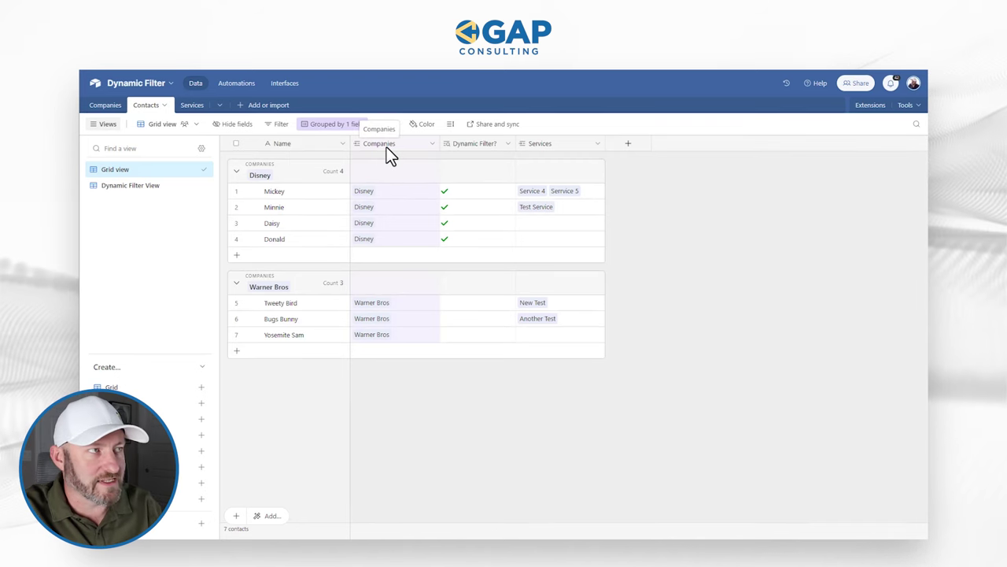
pyautogui.click(479, 146)
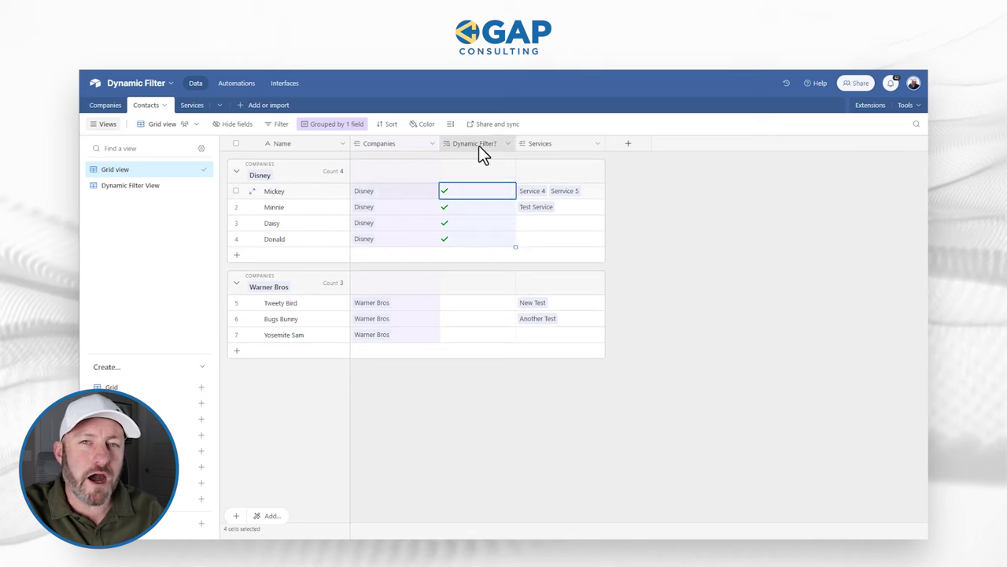
pyautogui.click(479, 146)
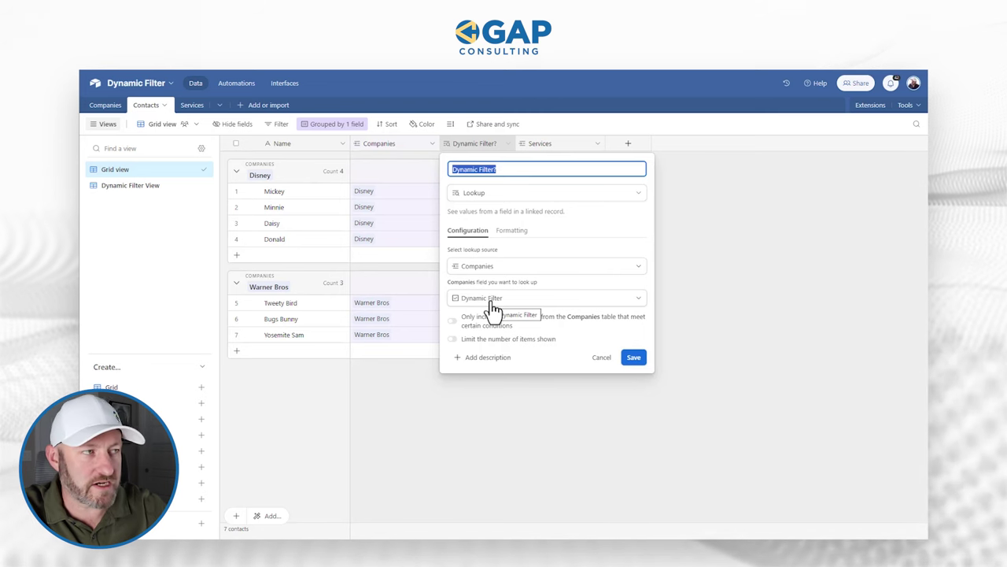
pyautogui.click(705, 271)
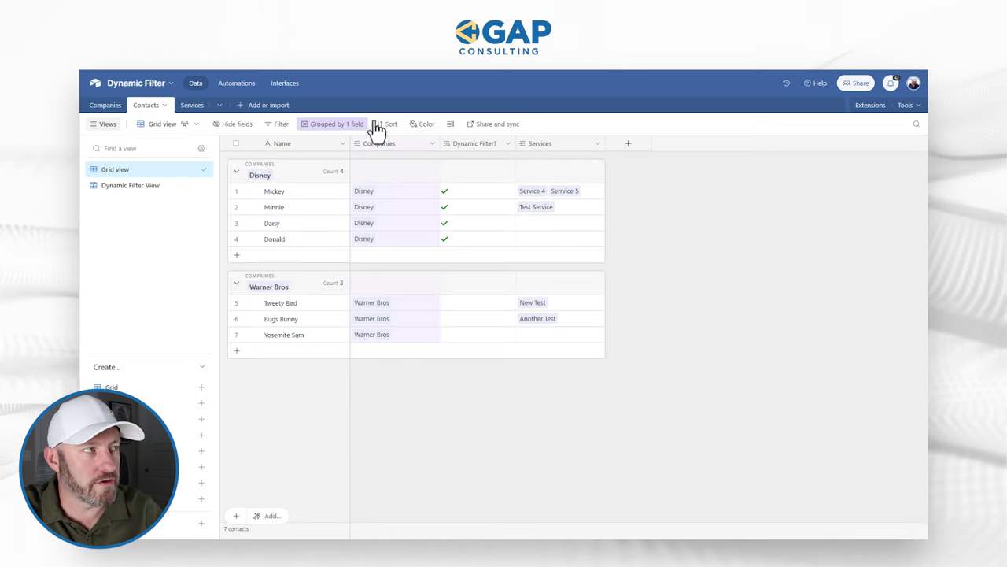
# Review the company and contact links in the Services table and the configuration of its Company ID lookup field.
pyautogui.click(187, 106)
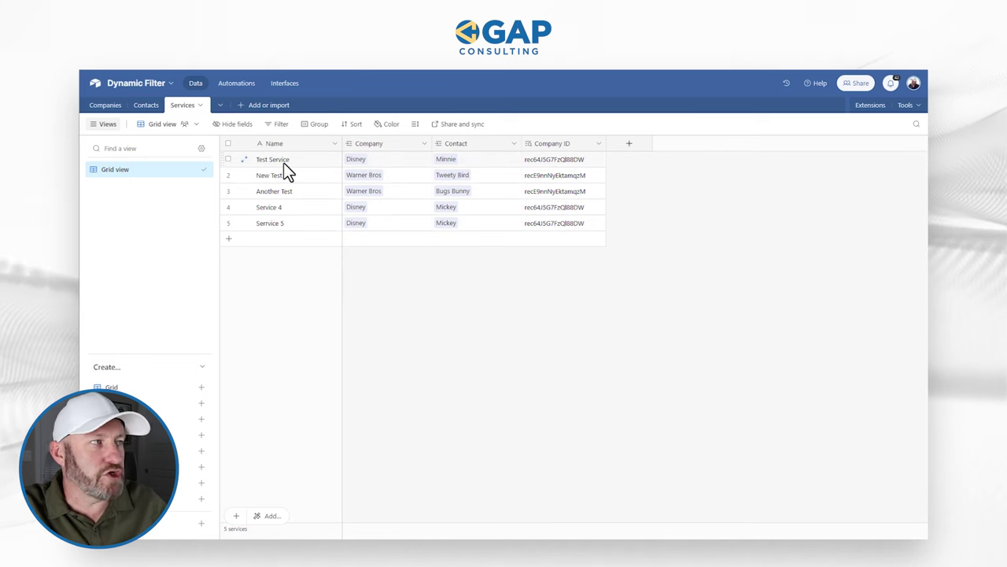
pyautogui.click(378, 181)
pyautogui.click(375, 163)
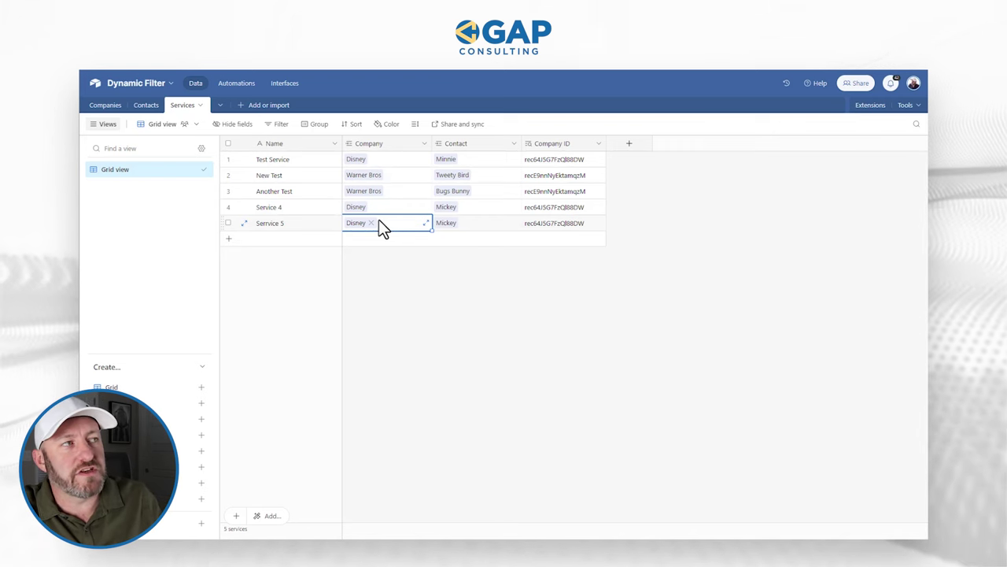
pyautogui.click(478, 225)
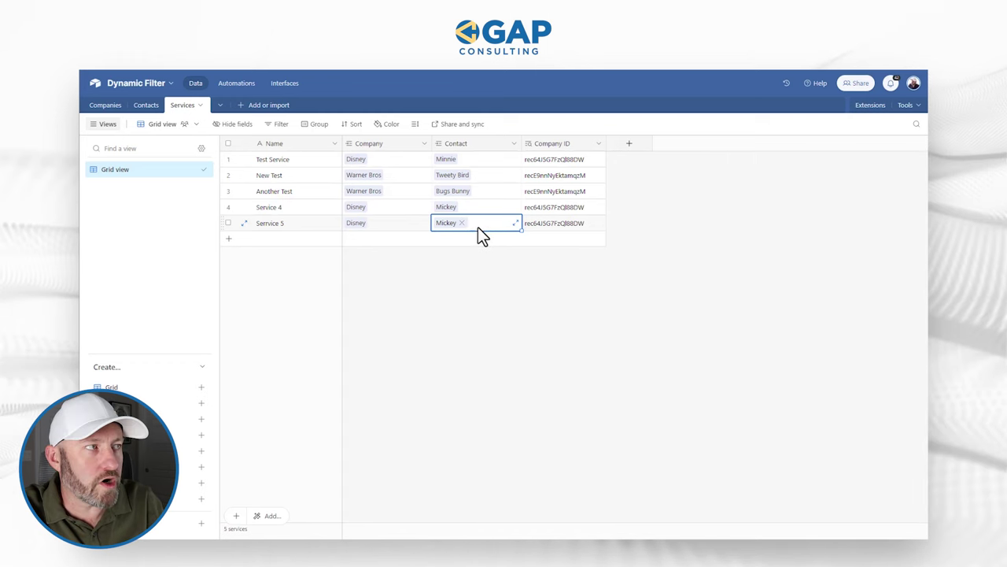
pyautogui.click(399, 228)
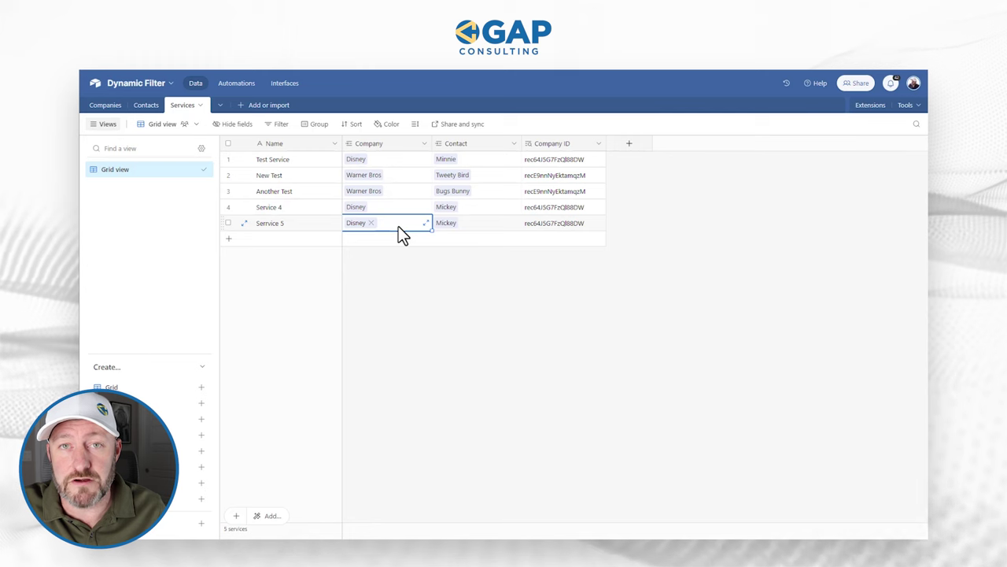
pyautogui.doubleClick(573, 144)
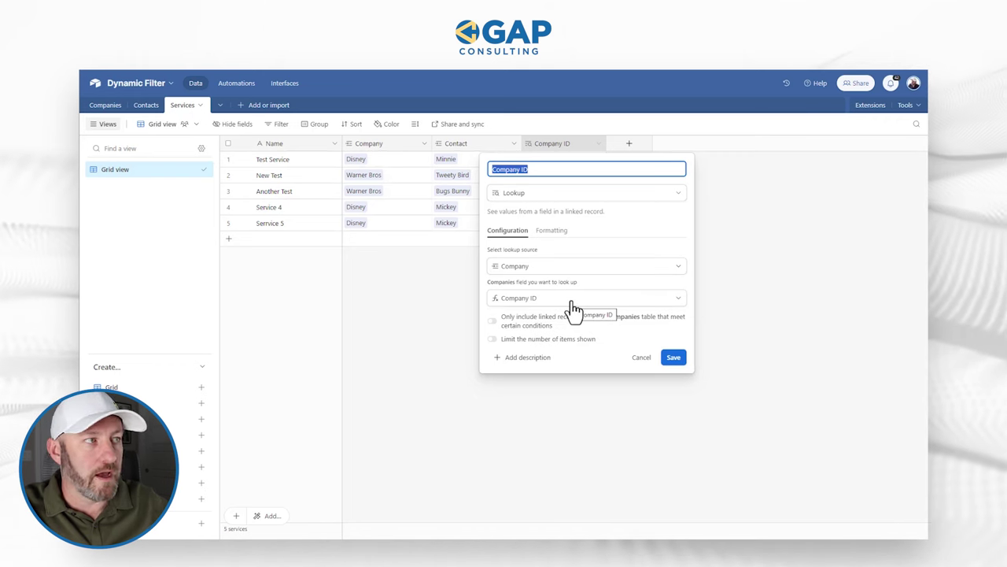
pyautogui.click(753, 288)
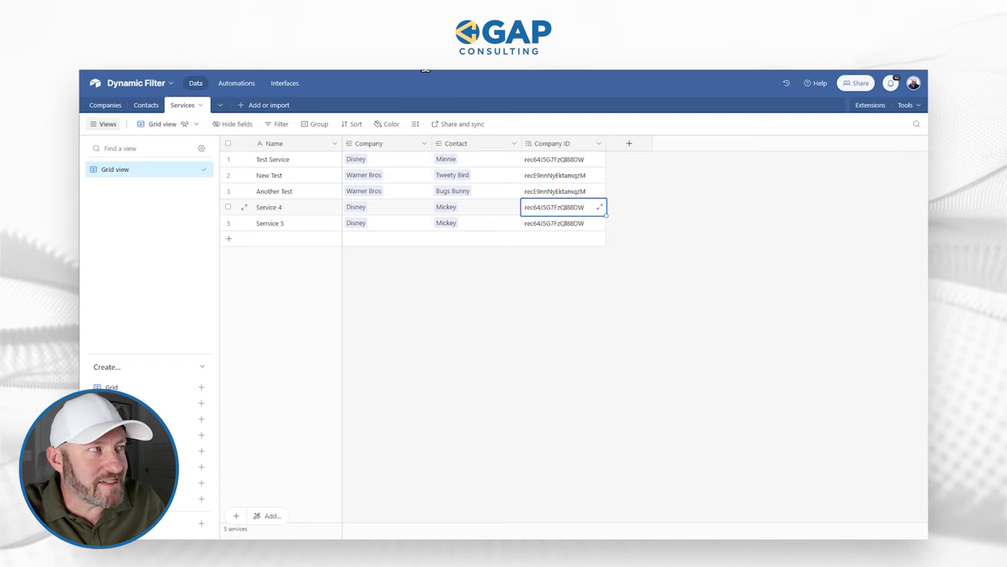
# In the Services interface, add a service named "Service 6" under Warner Bros and assign Bugs Bunny as its contact.
pyautogui.click(285, 83)
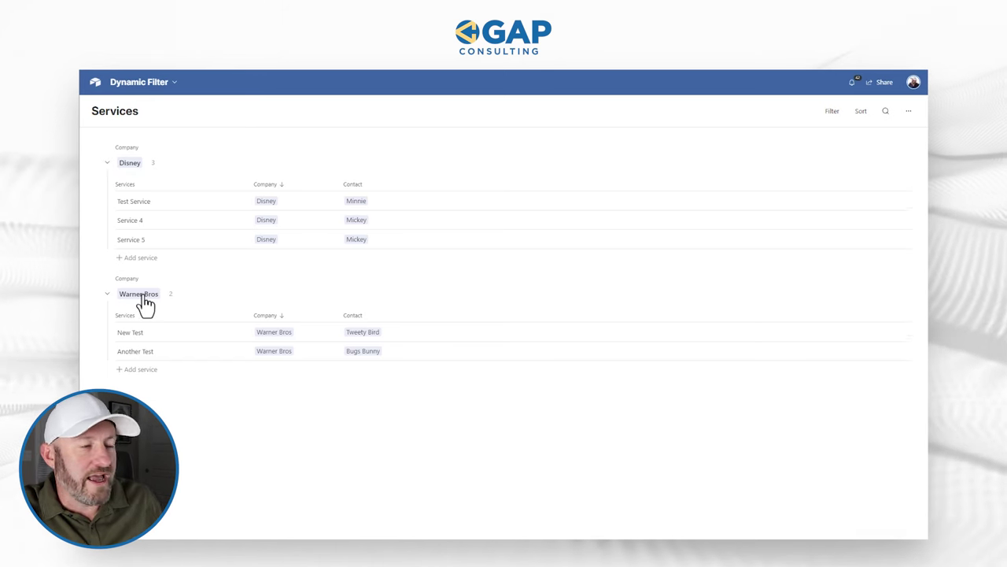
pyautogui.click(139, 371)
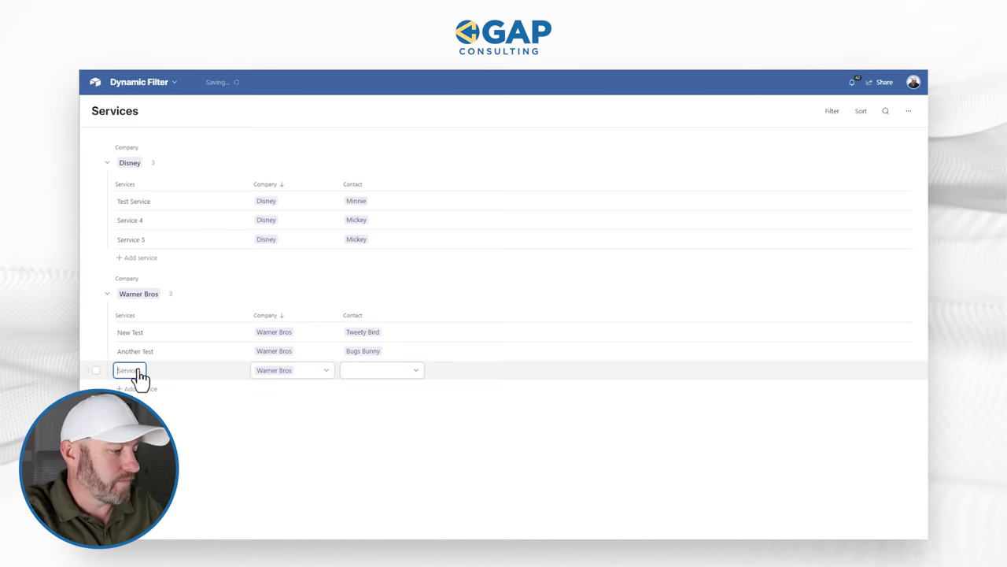
pyautogui.write('Ser')
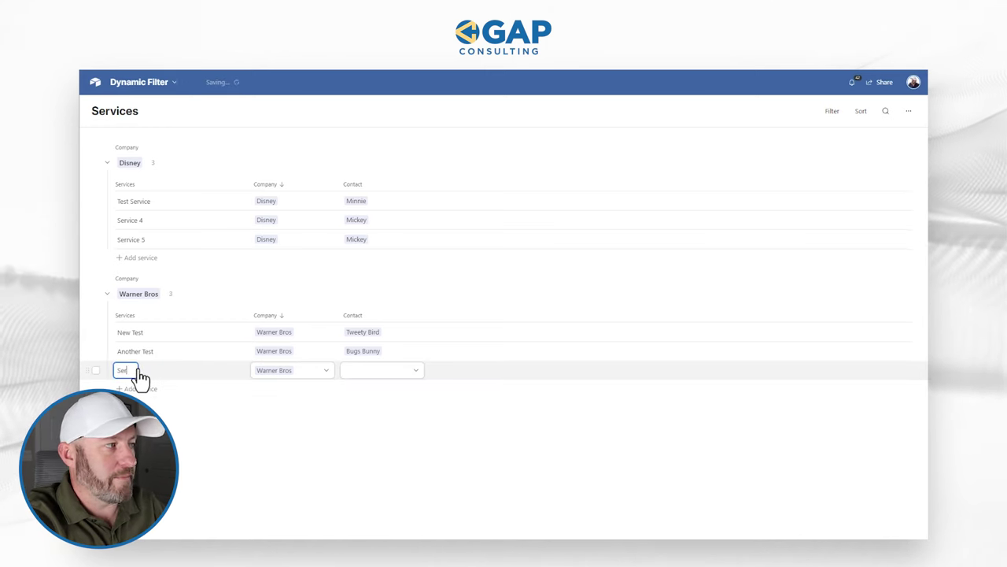
pyautogui.write('vice 6')
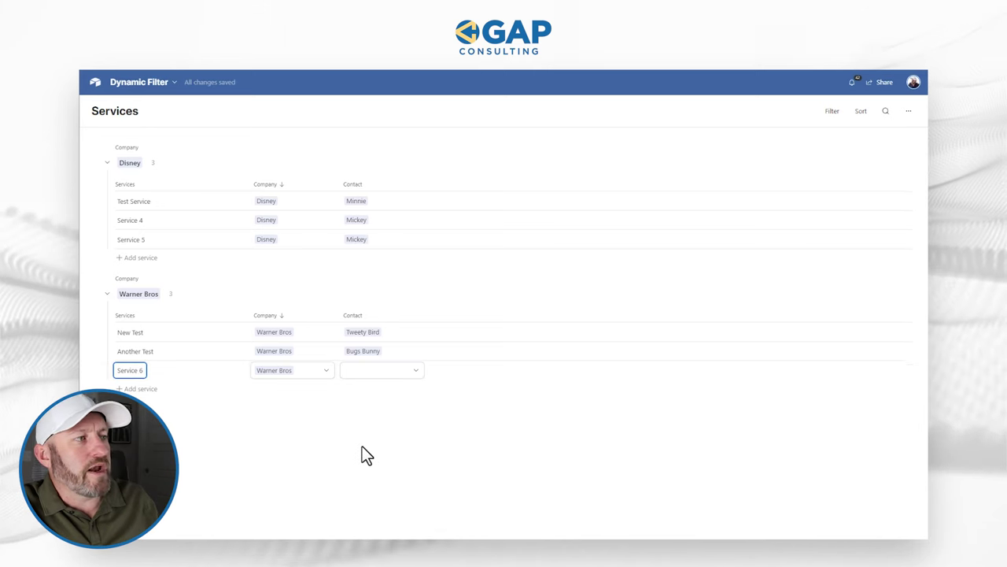
pyautogui.click(368, 373)
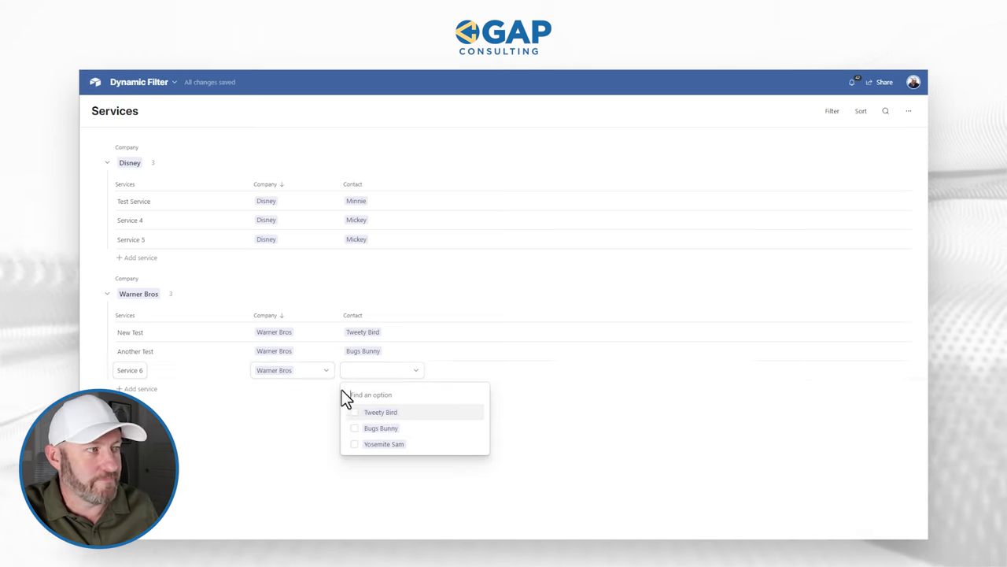
pyautogui.click(362, 429)
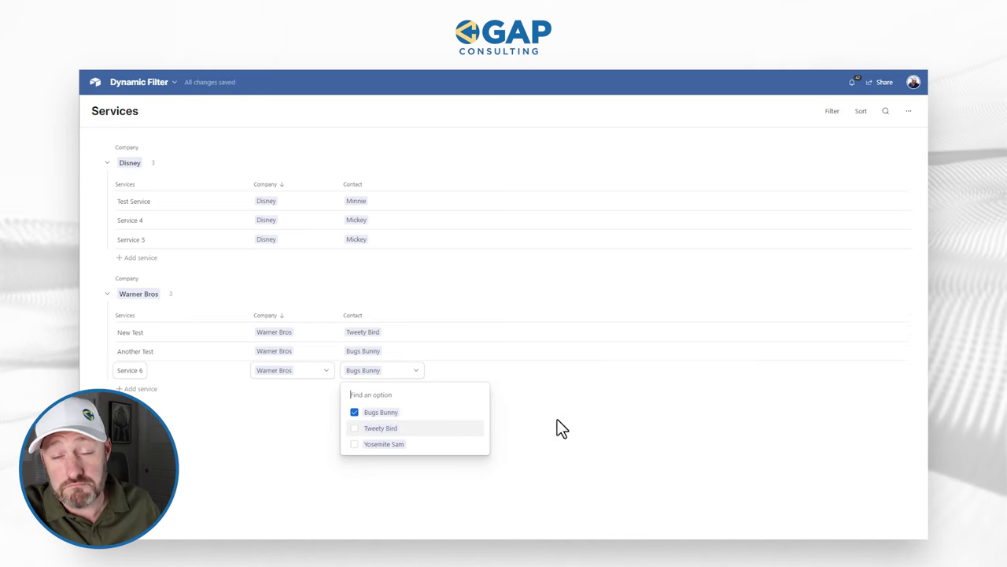
pyautogui.click(606, 406)
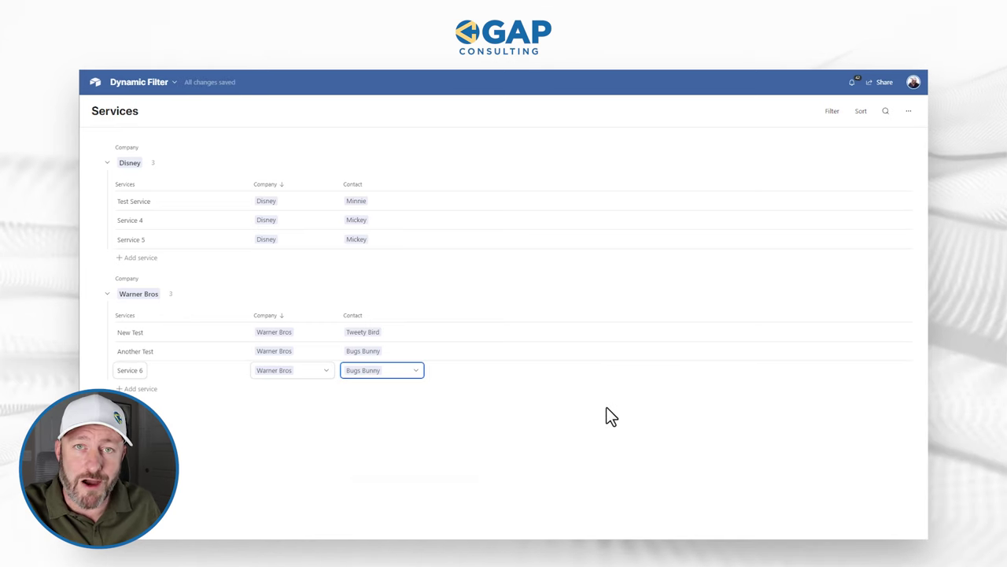
# Add a service named "Service 7" under Disney and assign Donald as its contact.
pyautogui.click(136, 266)
pyautogui.write('Service 7')
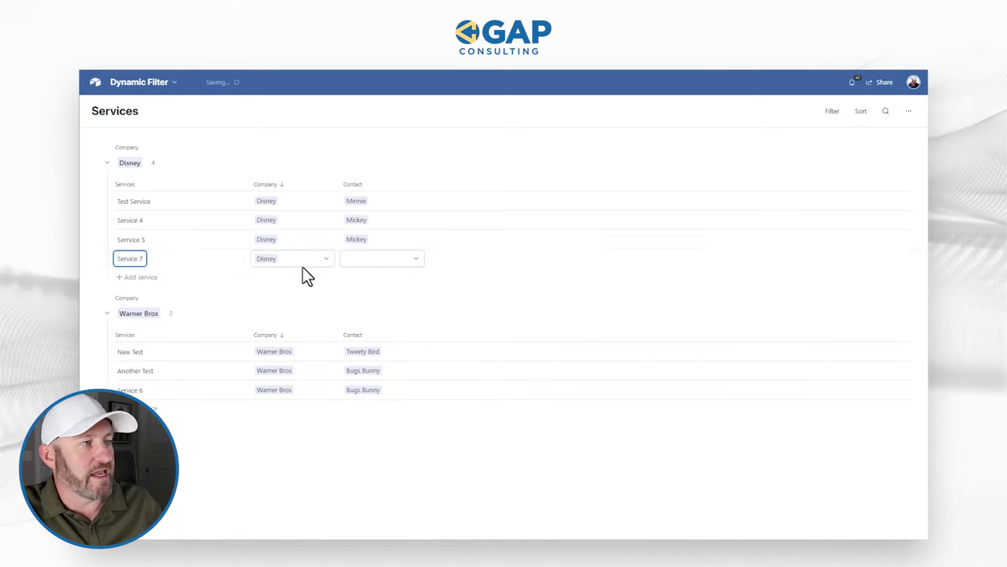
pyautogui.click(393, 263)
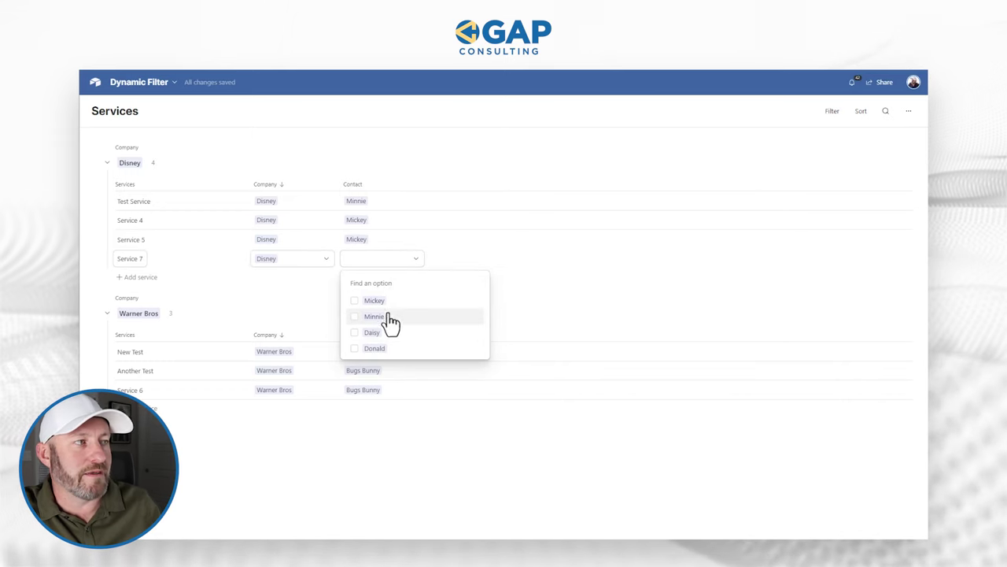
pyautogui.click(391, 350)
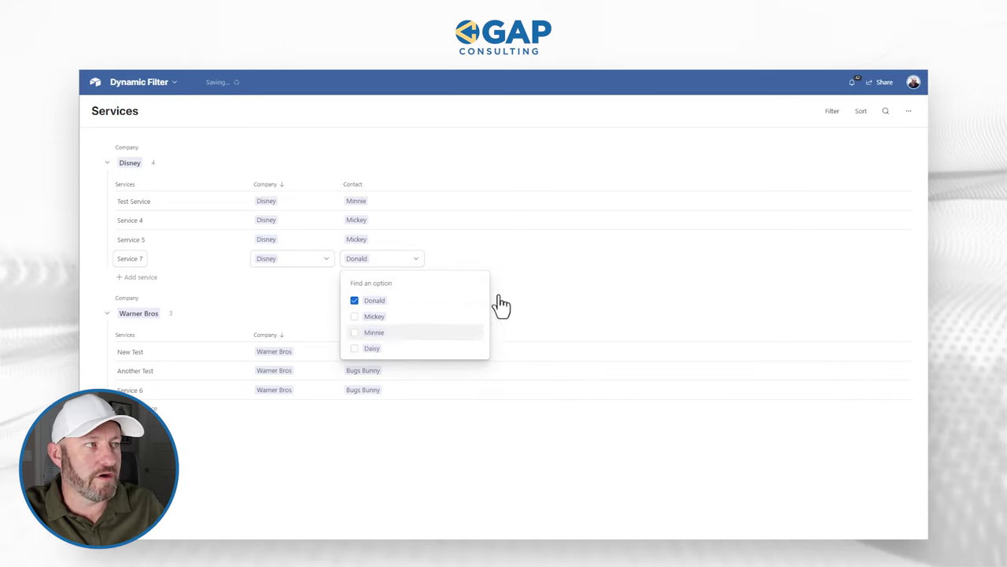
pyautogui.click(574, 288)
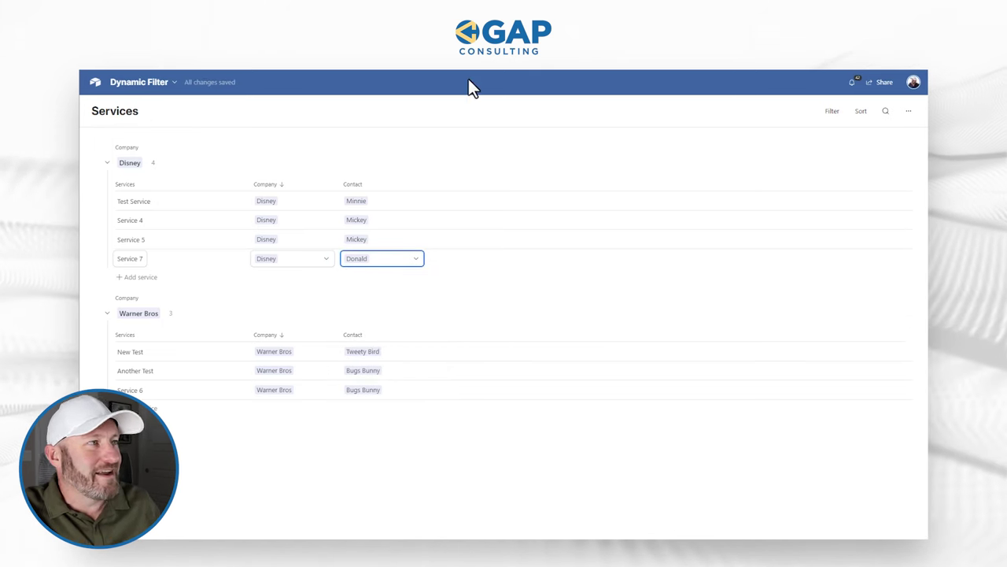
pyautogui.click(535, 303)
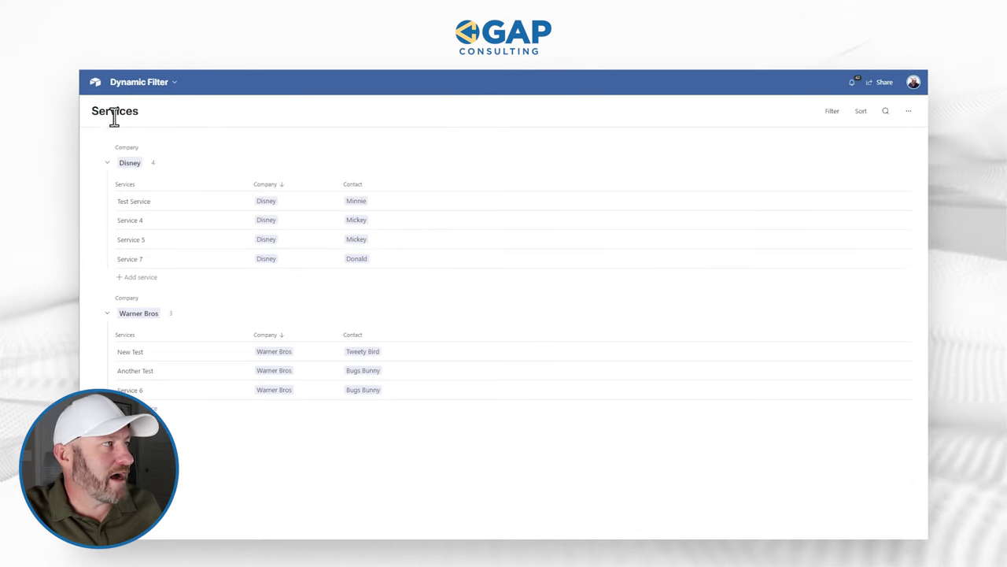
# Return to the Services table to check the added records, and open the Dynamic Filter Automation.
pyautogui.click(94, 77)
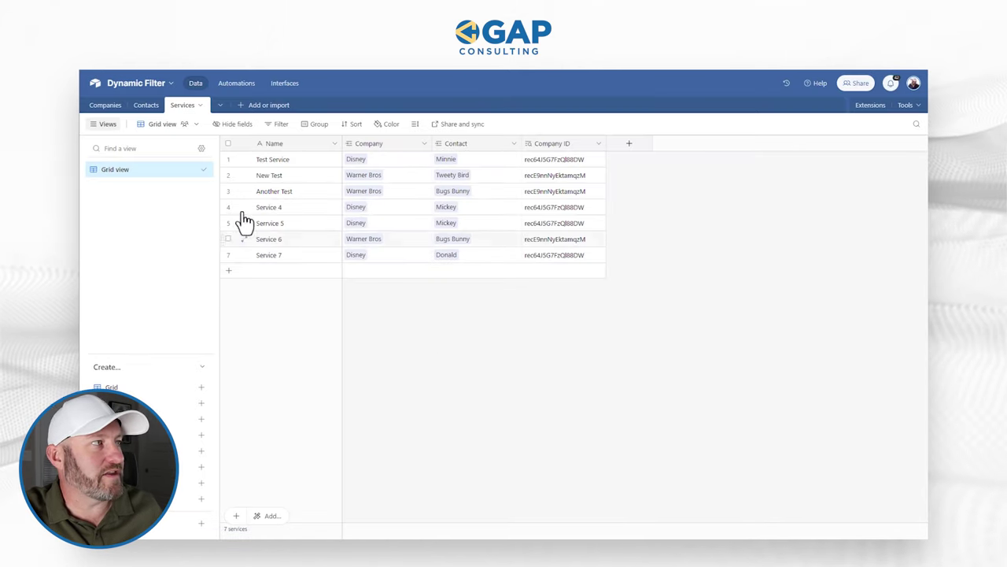
pyautogui.click(236, 85)
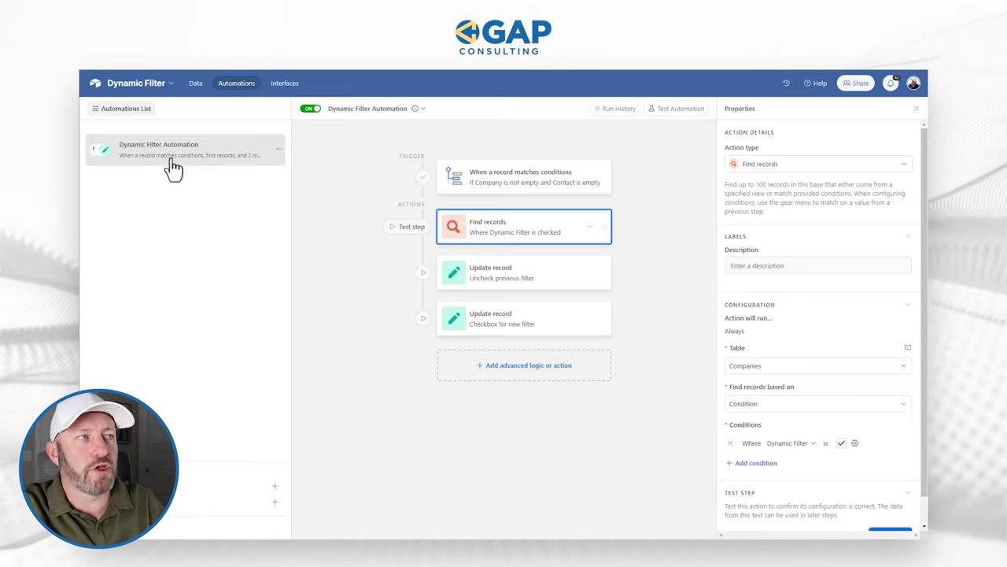
# Review the Dynamic Filter Automation's trigger conditions, its Find records action and the settings of both Update record actions.
pyautogui.click(528, 185)
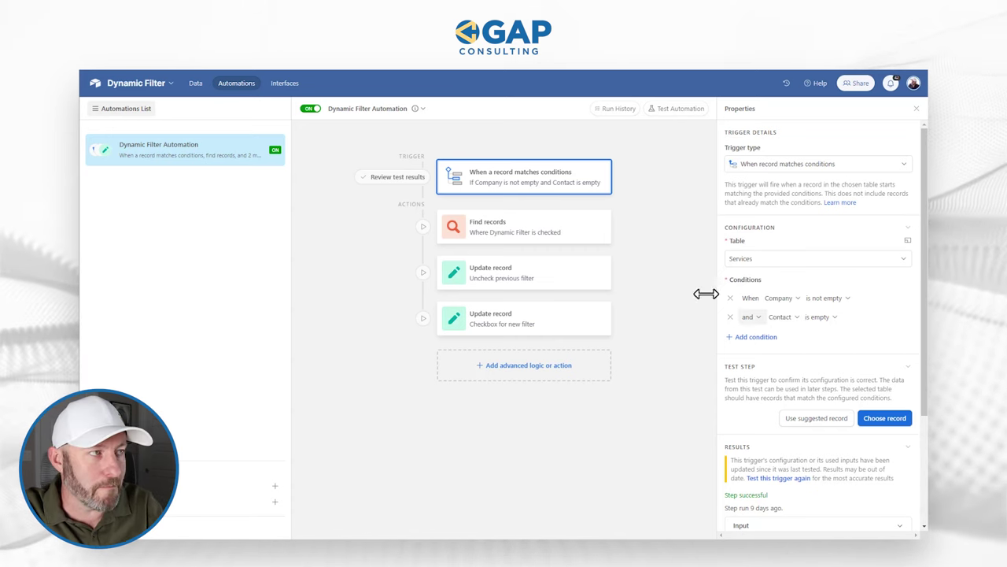
pyautogui.click(559, 234)
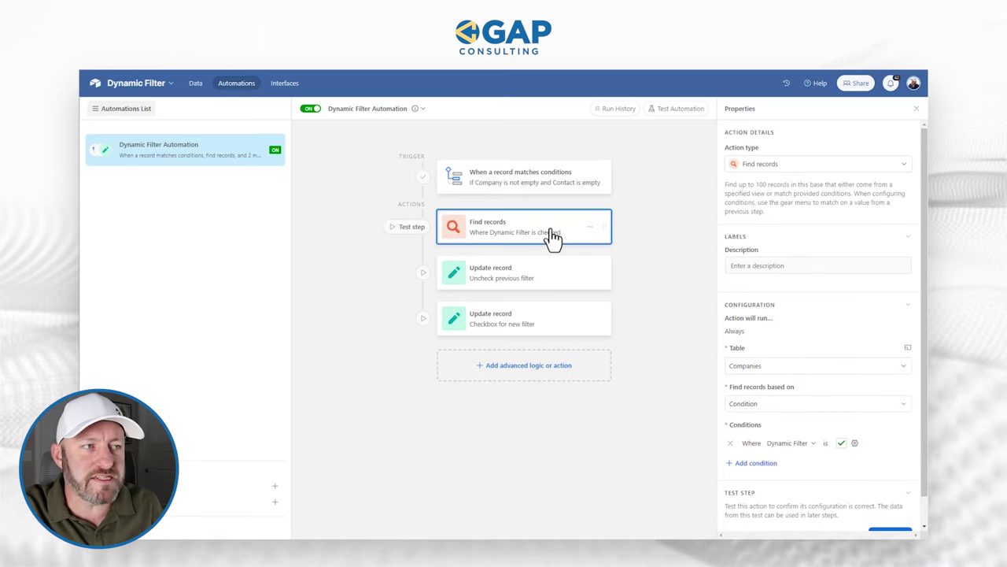
pyautogui.scroll(-1, 881, 330)
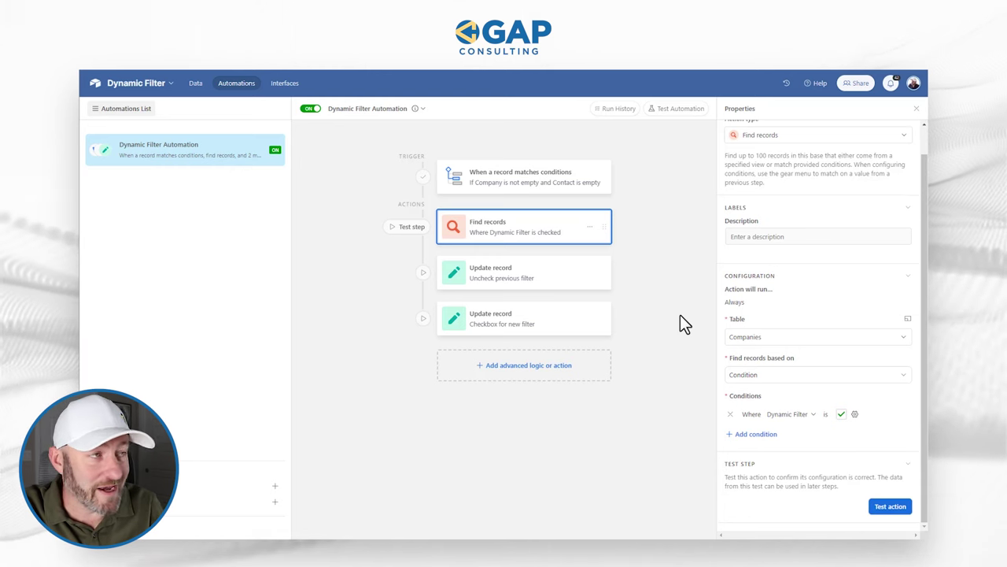
pyautogui.click(547, 285)
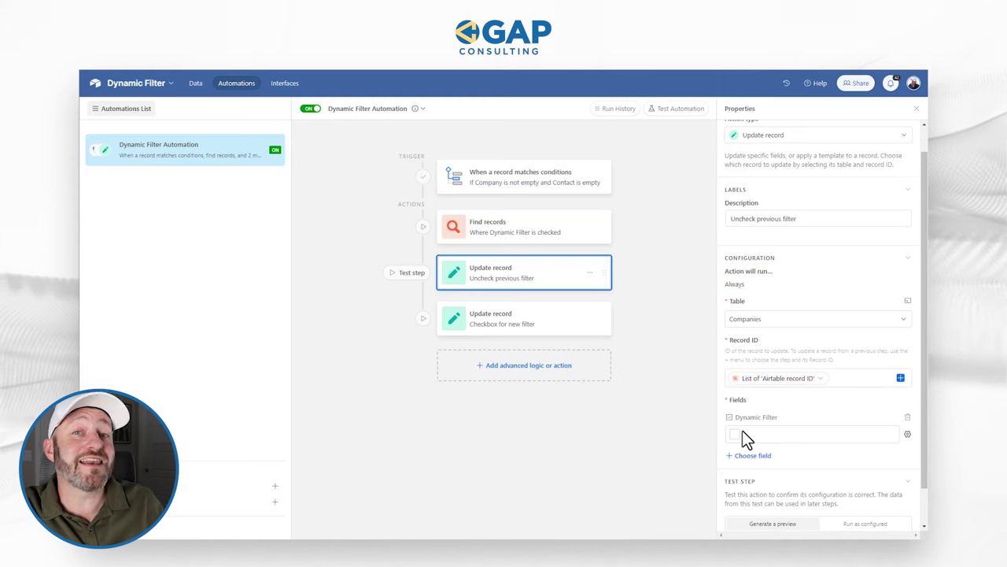
pyautogui.click(505, 324)
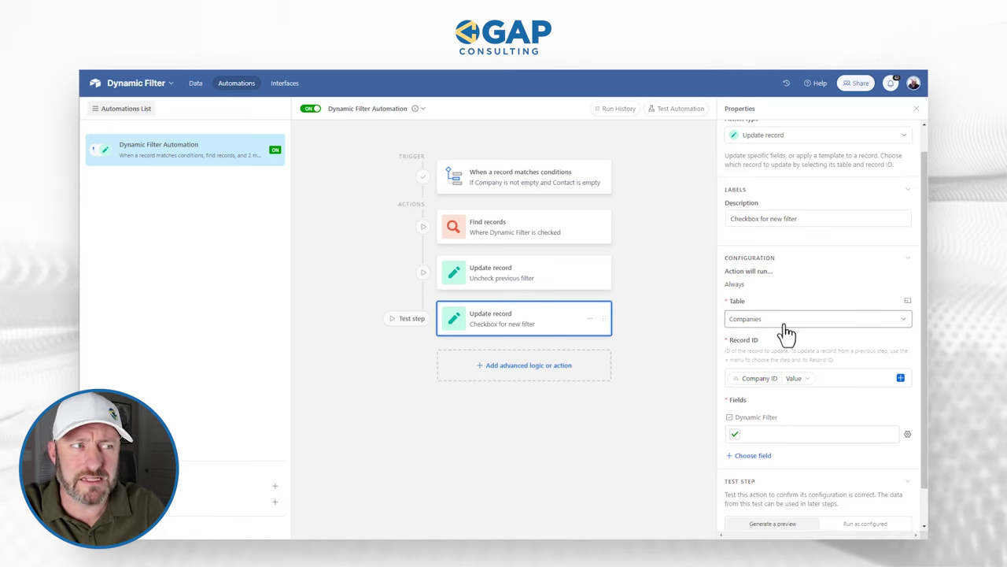
pyautogui.moveTo(543, 248)
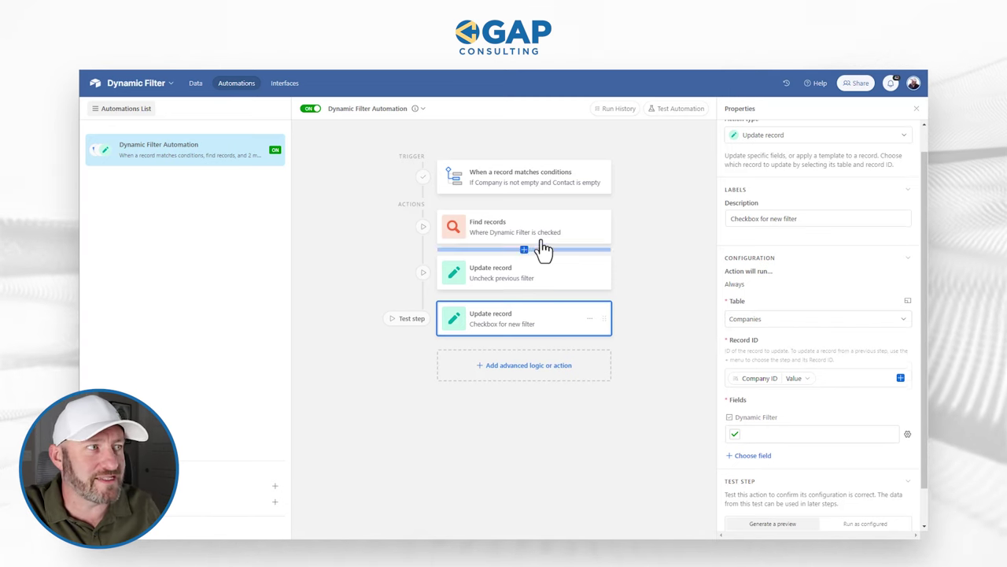
# Return to the Services table and add a blank record below Service 7.
pyautogui.click(196, 85)
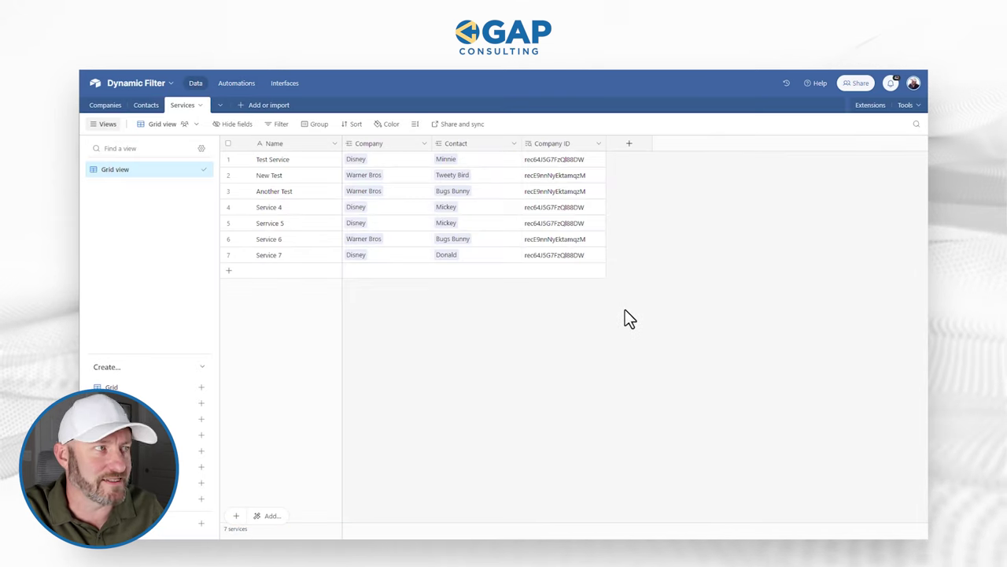
pyautogui.click(299, 271)
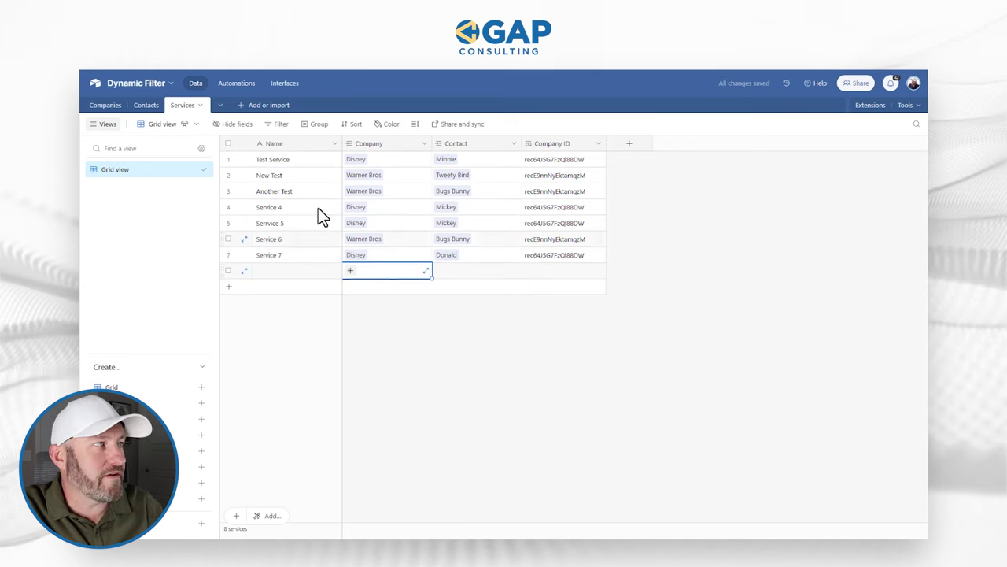
# Examine the Dynamic Filter checkboxes in Companies, then the contacts and filter condition of the Dynamic Filter View in Contacts.
pyautogui.click(106, 112)
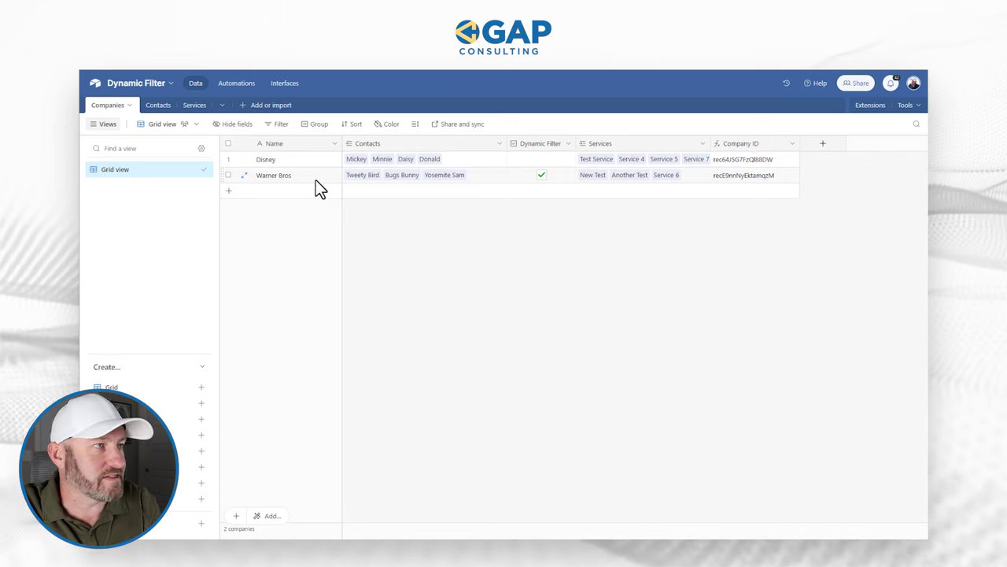
pyautogui.click(158, 107)
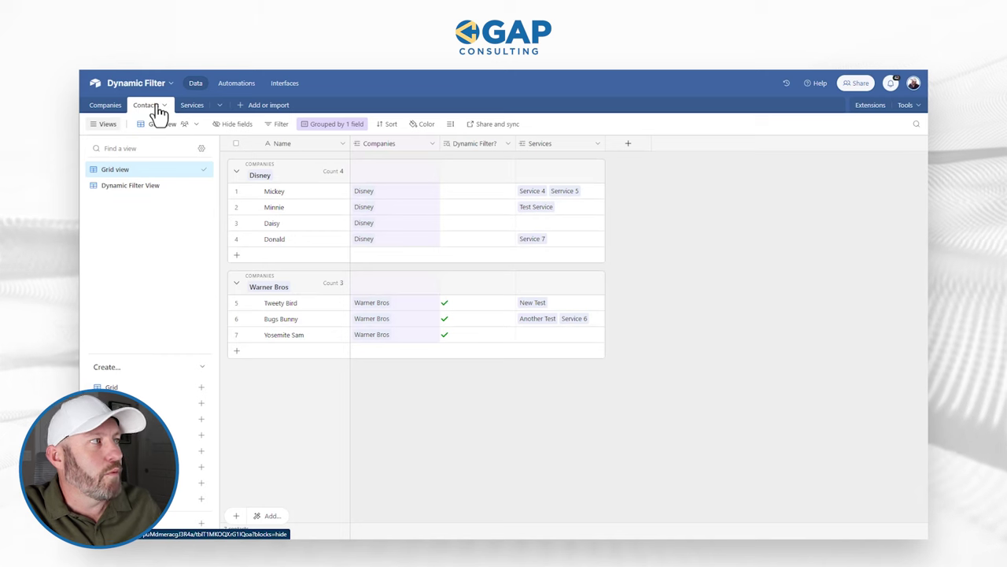
pyautogui.click(123, 188)
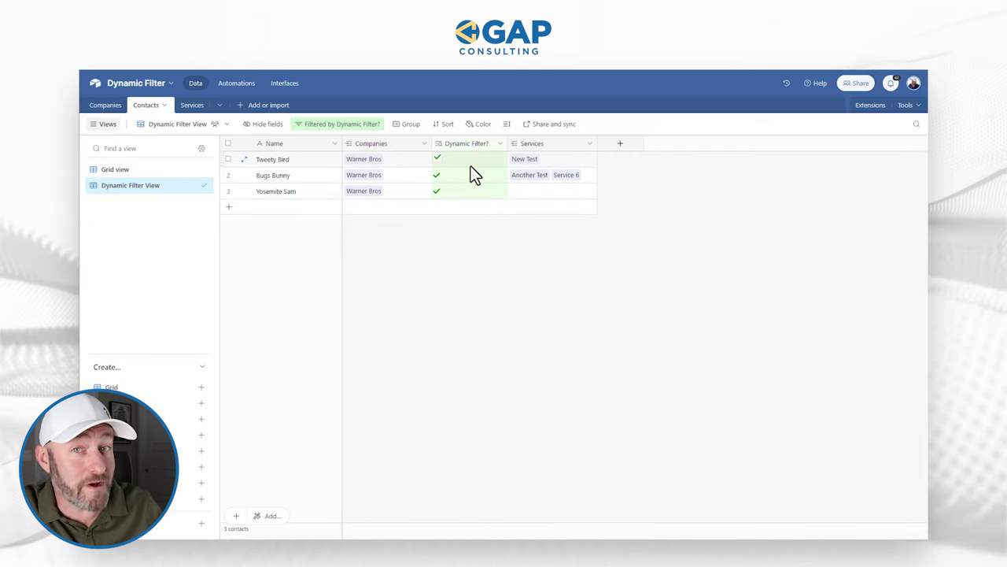
pyautogui.click(324, 126)
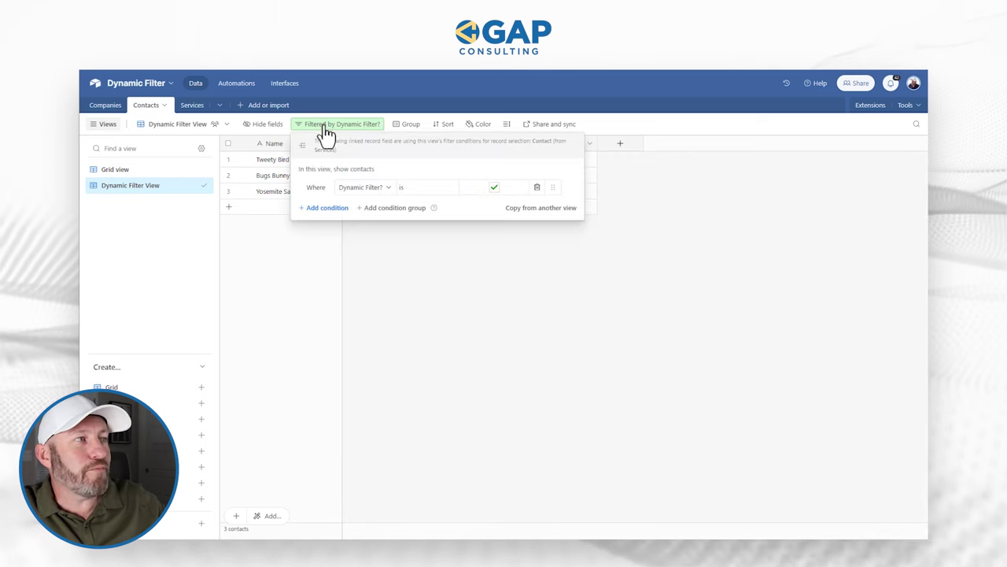
pyautogui.click(495, 188)
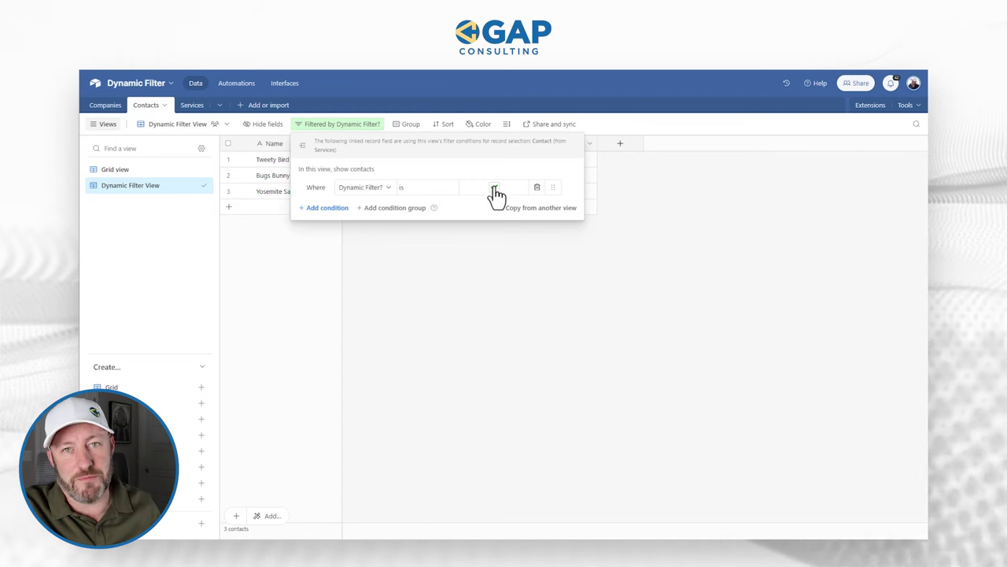
pyautogui.click(551, 224)
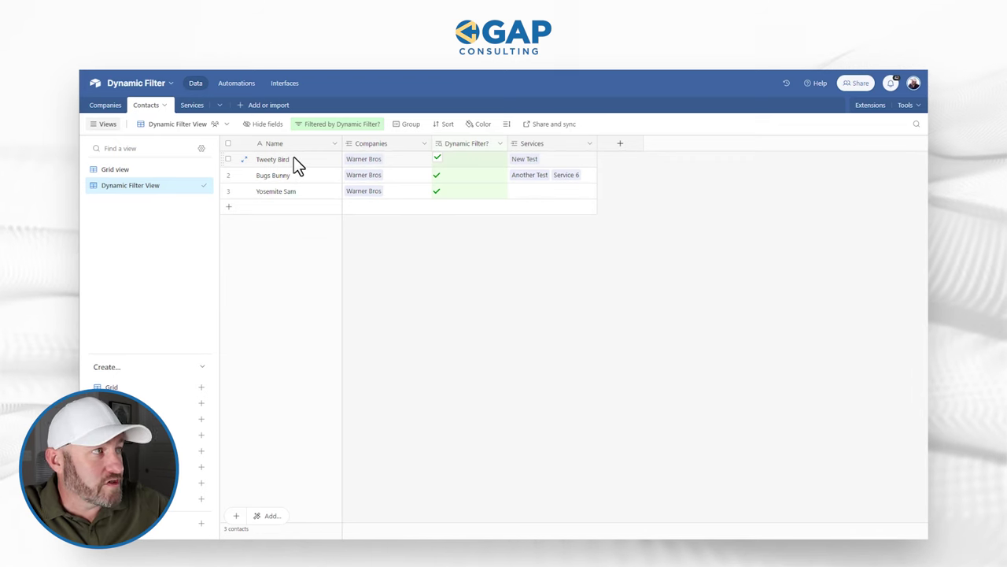
pyautogui.moveTo(294, 157); pyautogui.dragTo(295, 192)
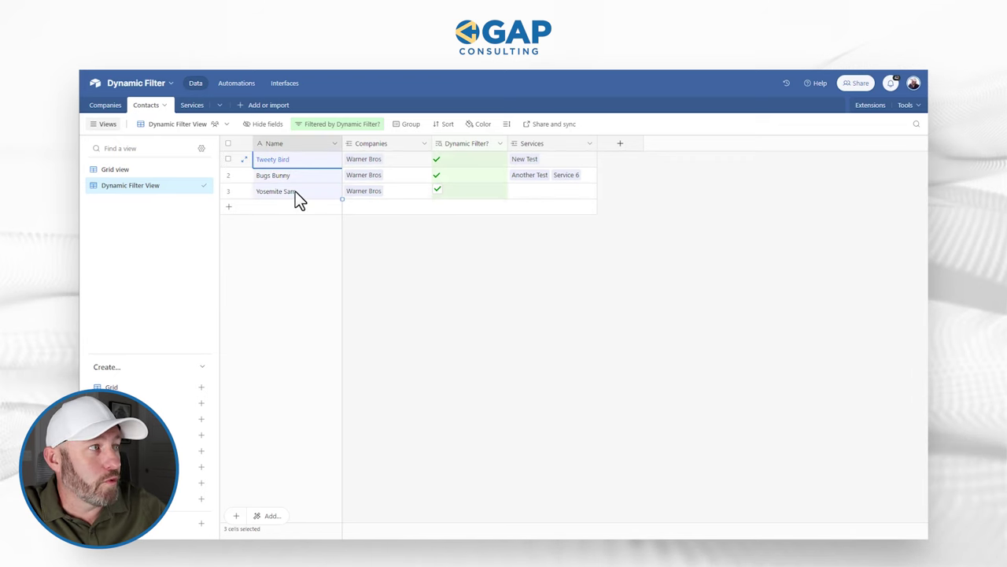
# In Companies, check Dynamic Filter for Disney and uncheck it for Warner Bros, and inspect the Dynamic Filter View in Contacts.
pyautogui.click(106, 106)
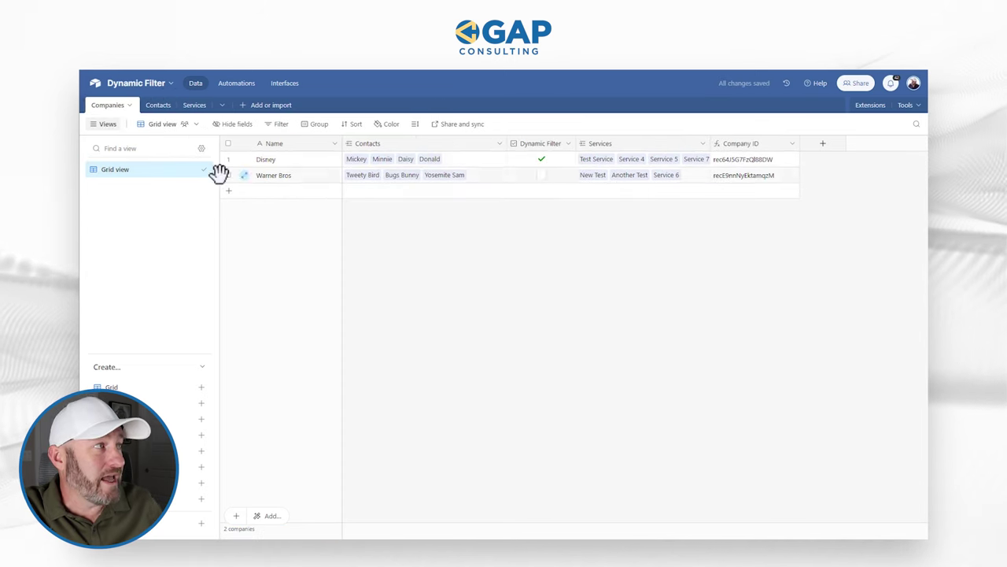
pyautogui.click(157, 108)
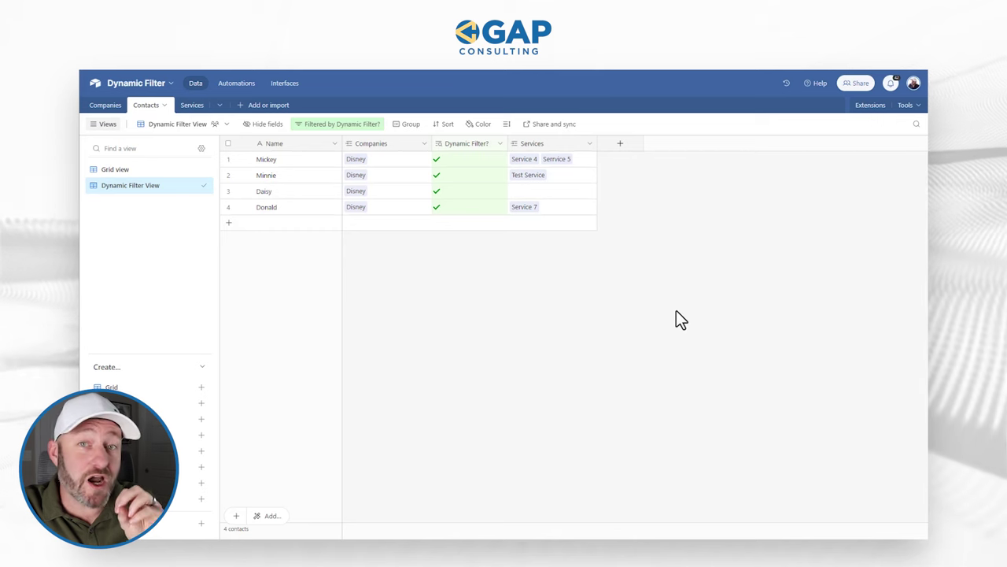
# Inspect the Services table's Contact field configuration and the Dynamic Filter View in Contacts that limits its record selection.
pyautogui.click(187, 108)
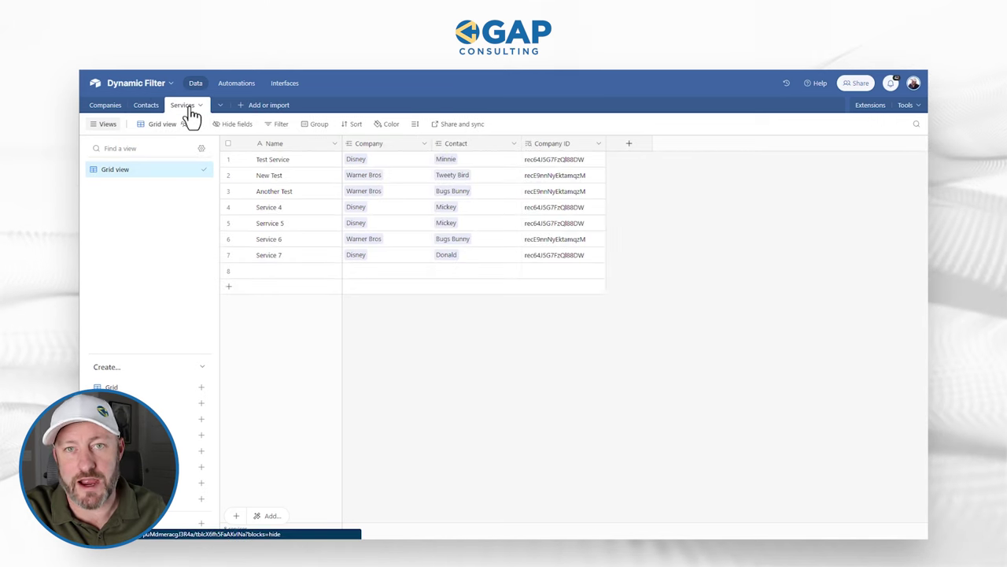
pyautogui.doubleClick(482, 152)
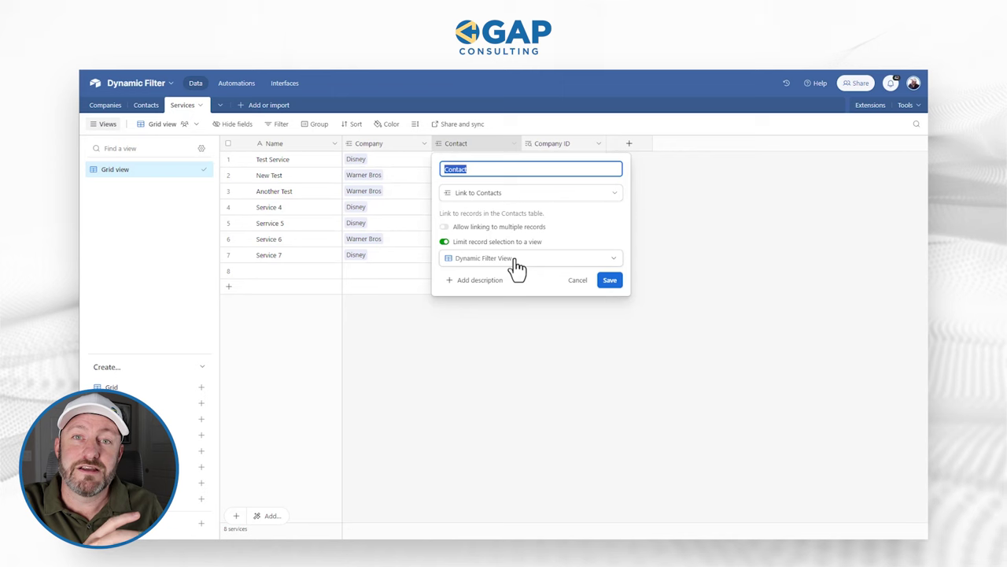
pyautogui.click(143, 107)
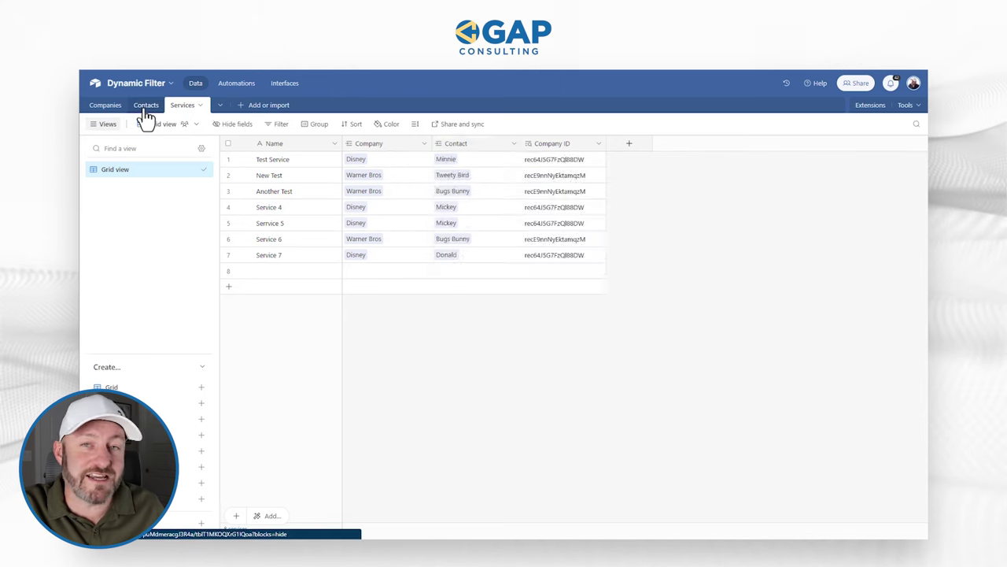
pyautogui.click(143, 107)
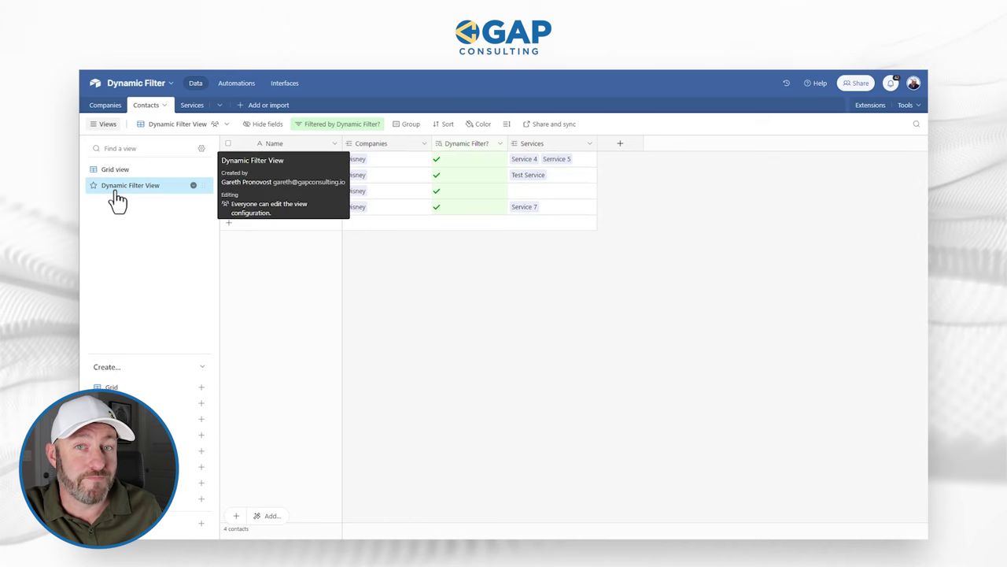
# In the Services table, examine the contact selection for the blank record.
pyautogui.click(189, 106)
pyautogui.click(482, 272)
pyautogui.click(443, 272)
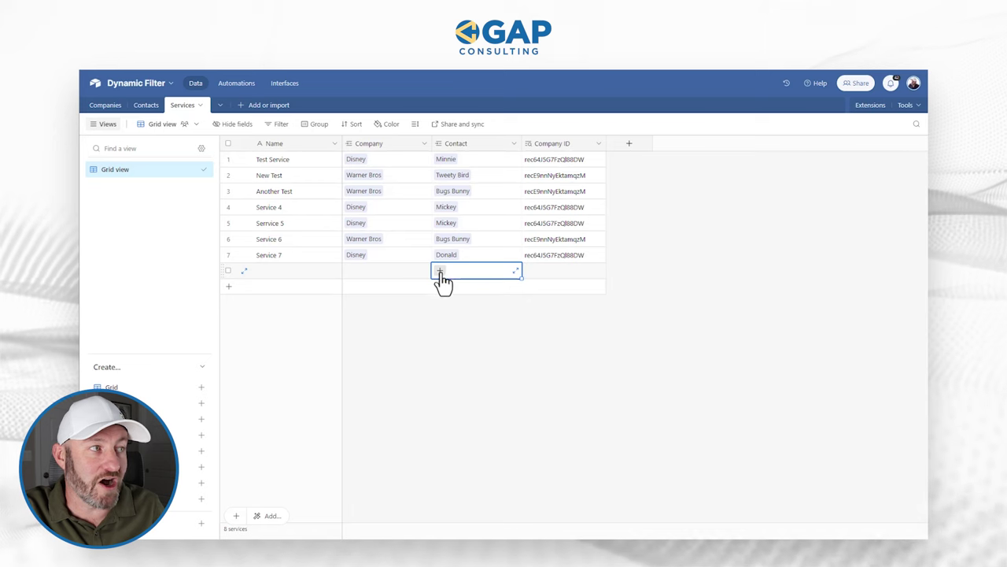
pyautogui.click(441, 272)
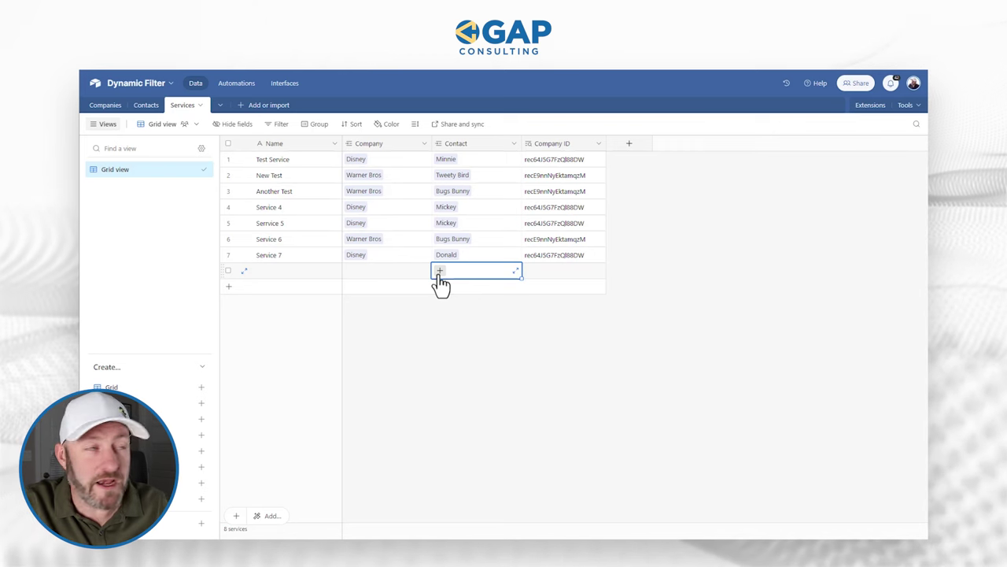
# In the Services interface, set the blank service's company to Disney and check the contact choices offered for it.
pyautogui.click(281, 84)
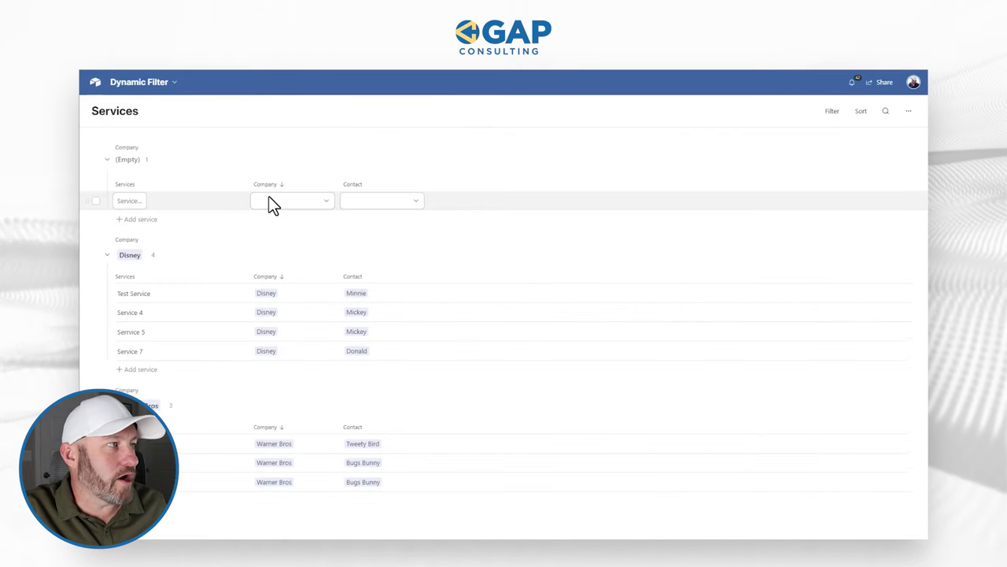
pyautogui.click(268, 198)
pyautogui.click(269, 199)
pyautogui.click(268, 200)
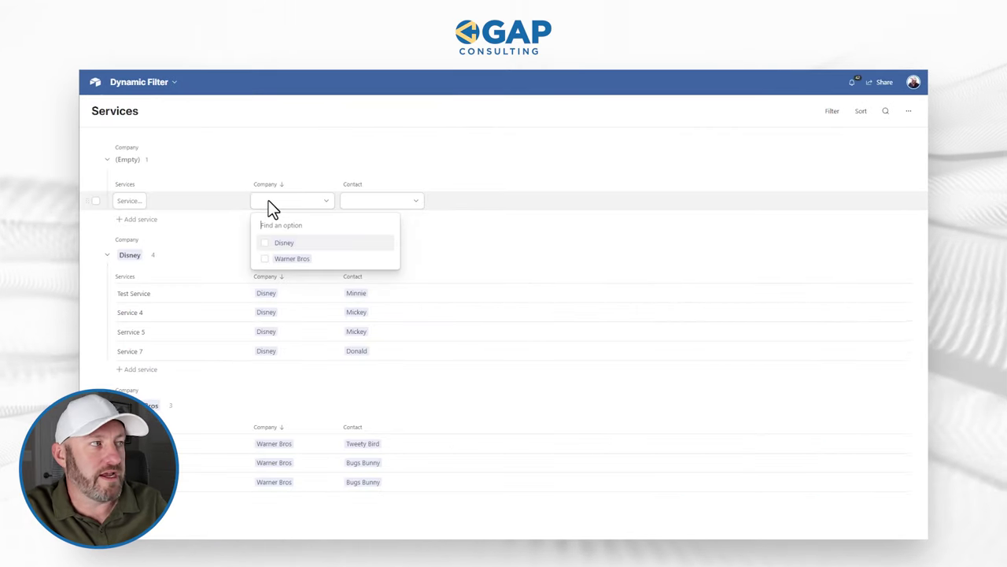
pyautogui.click(282, 248)
pyautogui.click(399, 200)
pyautogui.press('Escape')
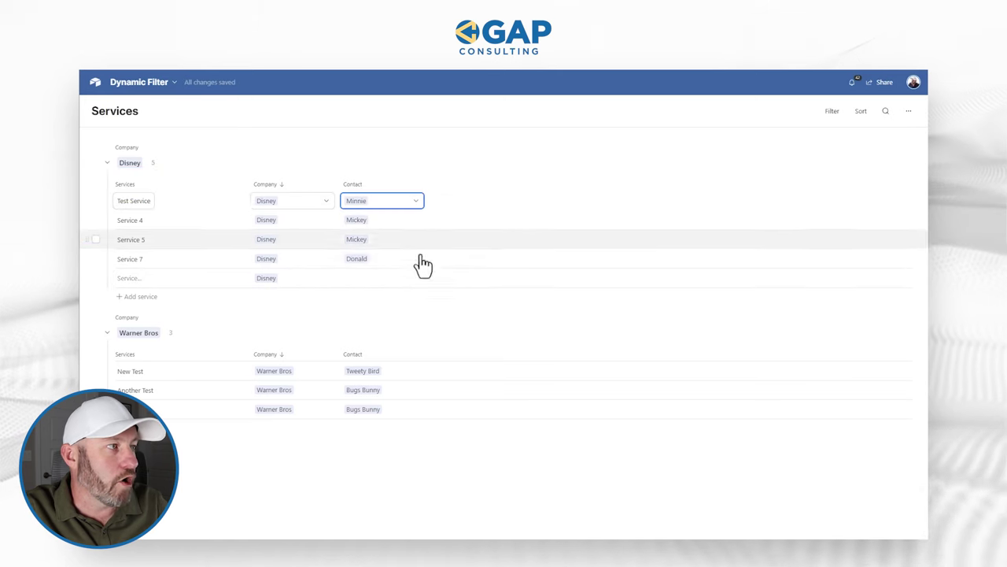
pyautogui.click(378, 281)
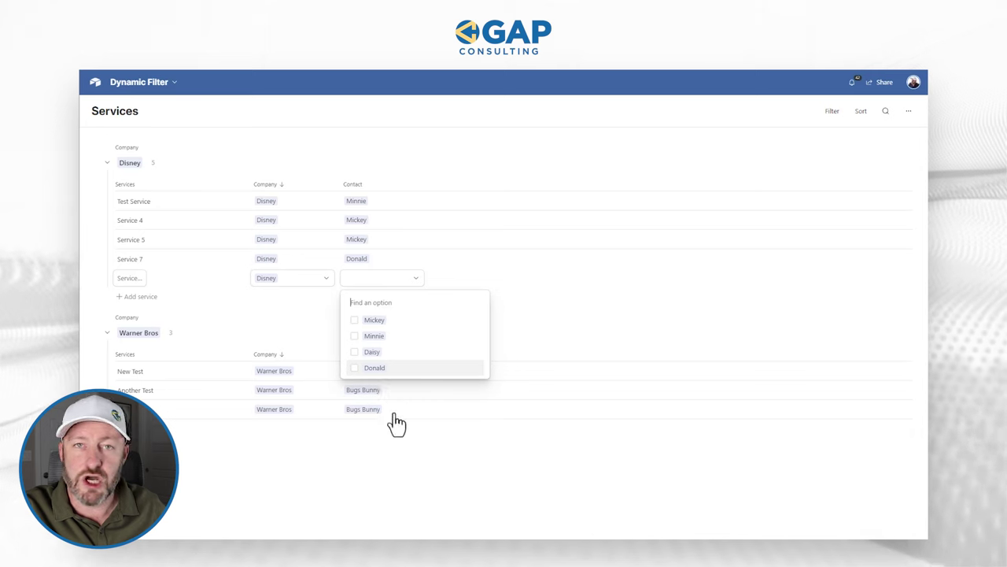
pyautogui.click(397, 474)
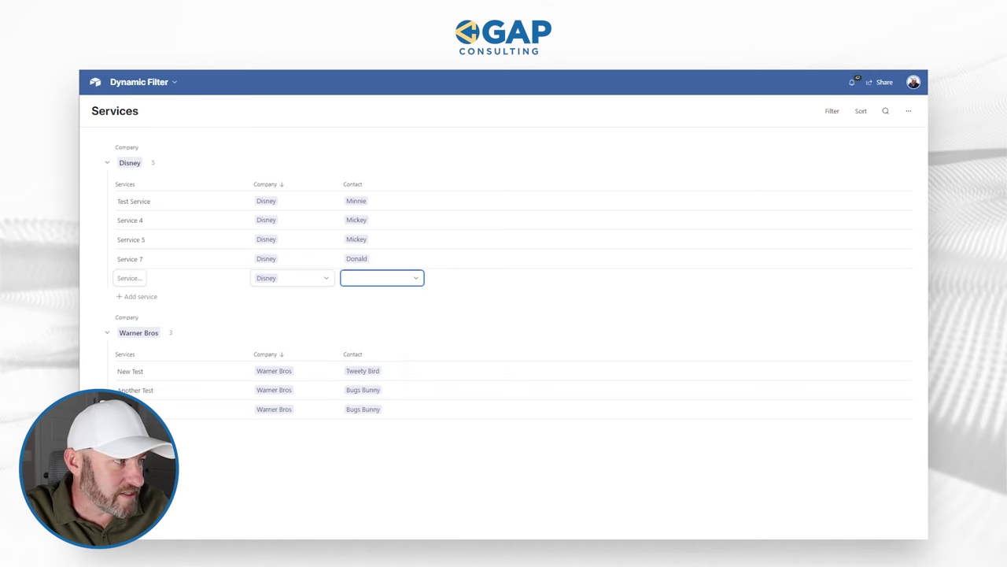
# Add an unnamed service under Warner Bros and check its contact choices twice, leaving its contact empty.
pyautogui.click(371, 427)
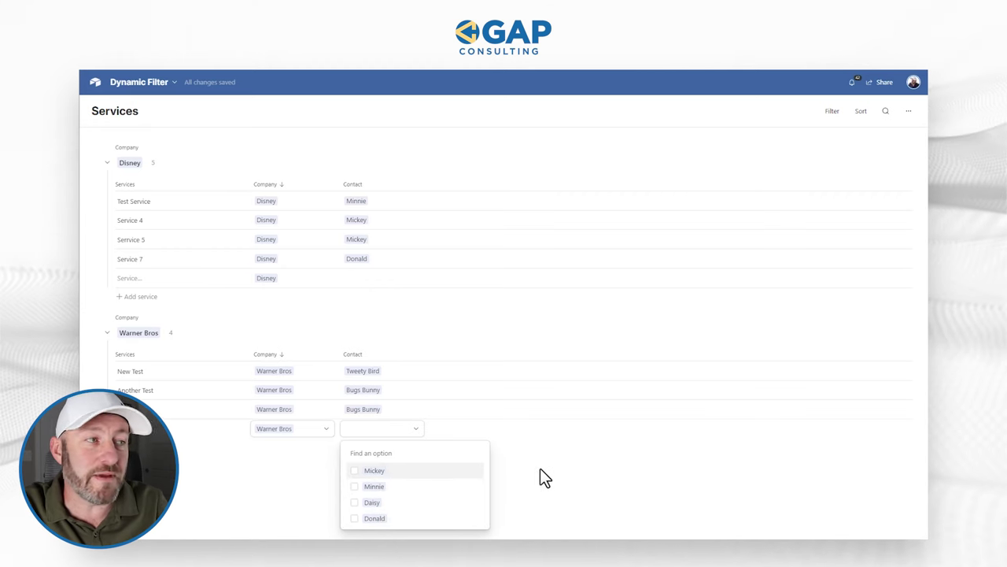
pyautogui.click(300, 465)
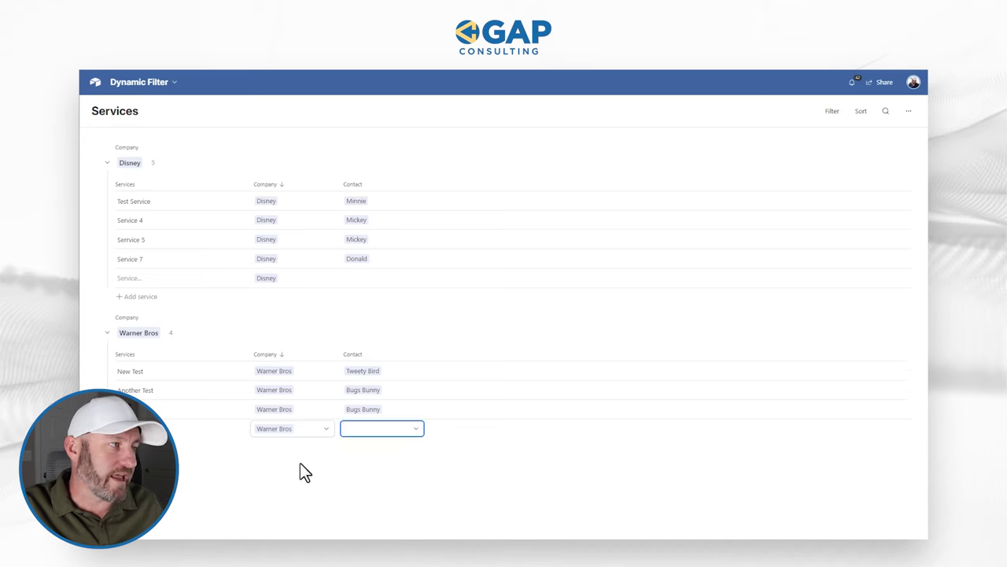
pyautogui.click(364, 434)
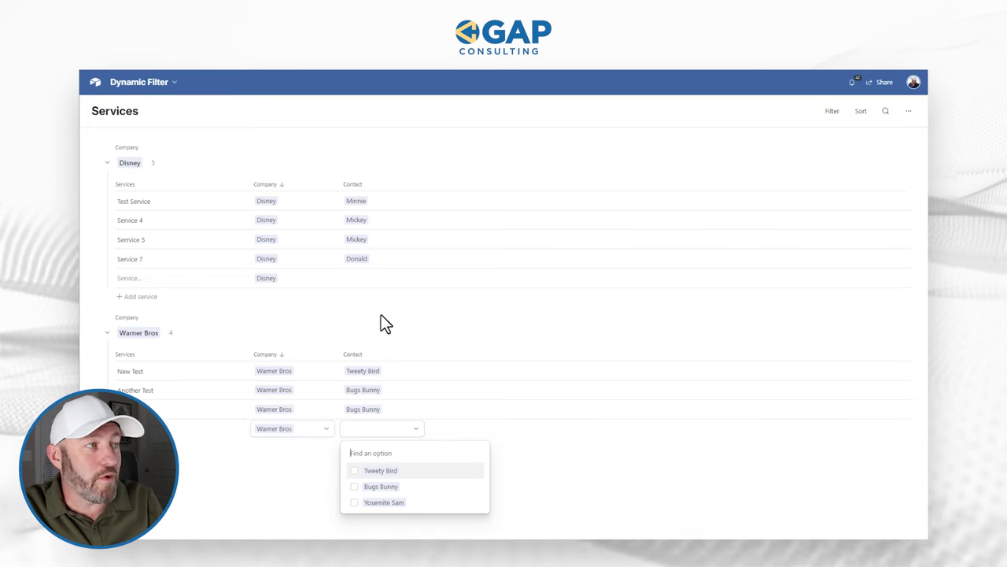
pyautogui.press('Escape')
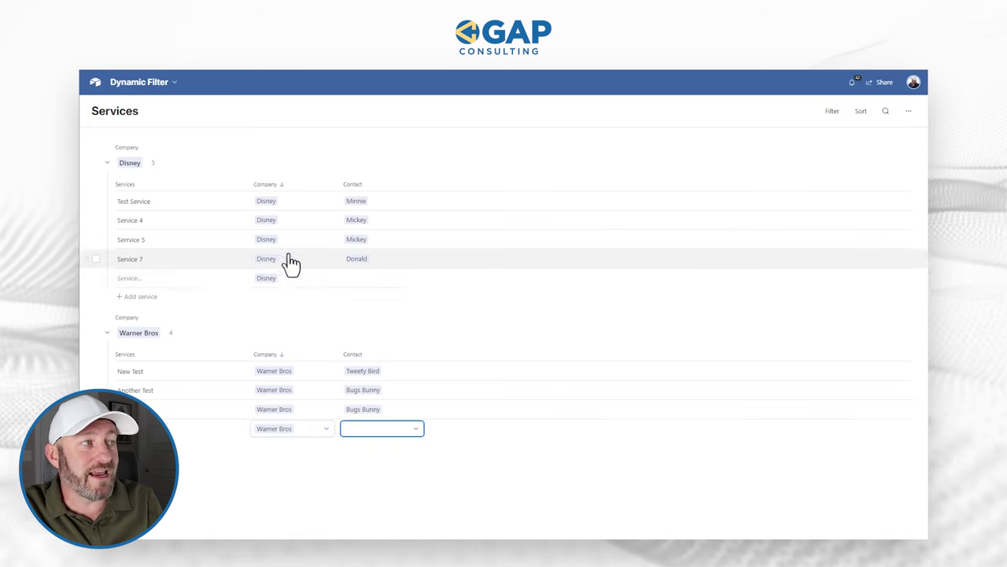
# Compare the contact choices offered for the unnamed Disney service and for Service 7.
pyautogui.click(365, 279)
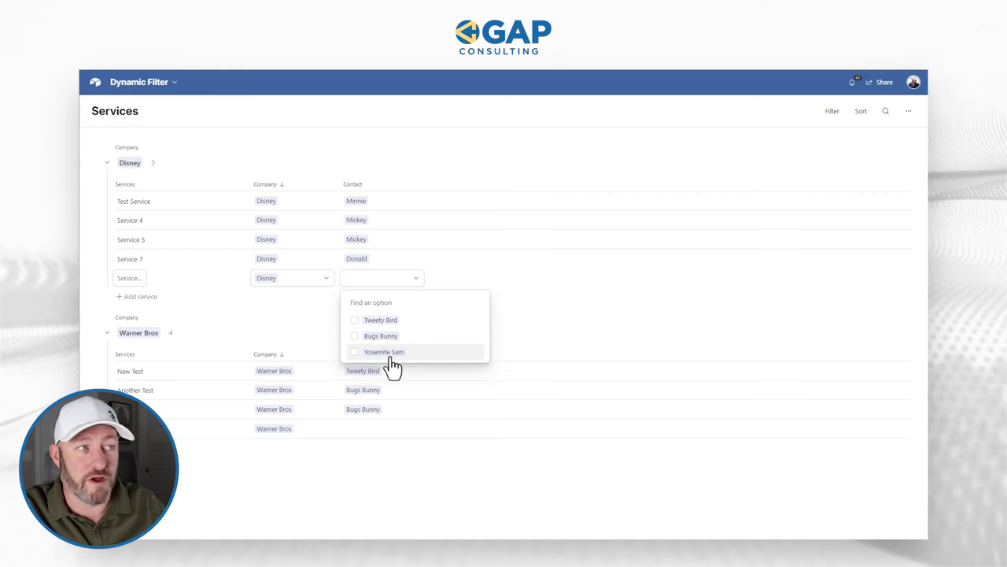
pyautogui.press('Escape')
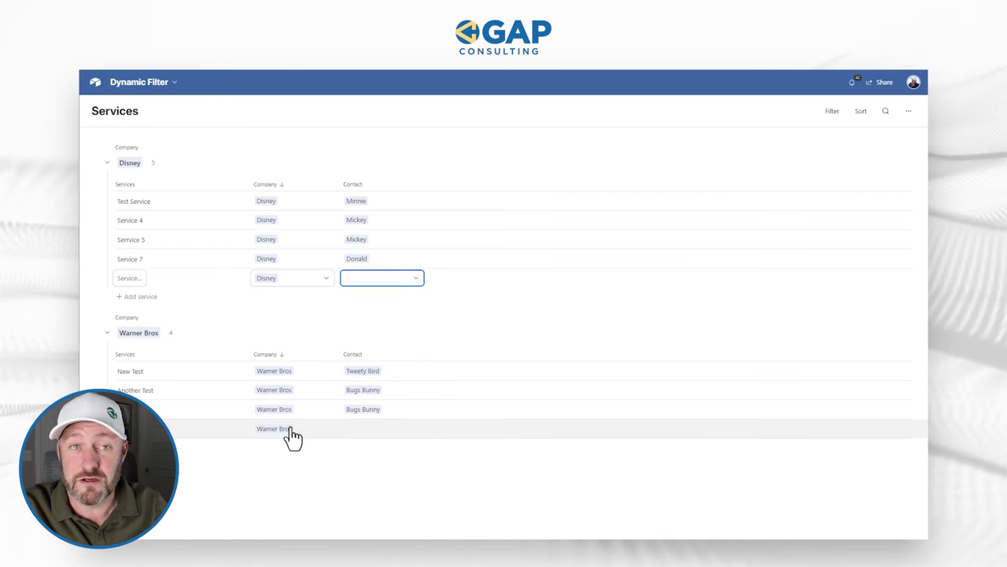
pyautogui.click(558, 318)
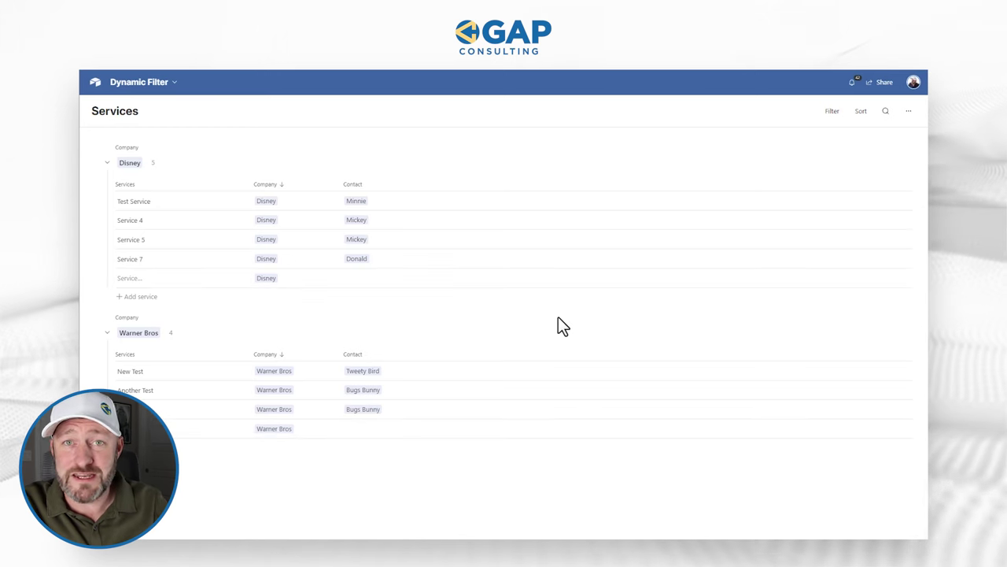
pyautogui.click(391, 261)
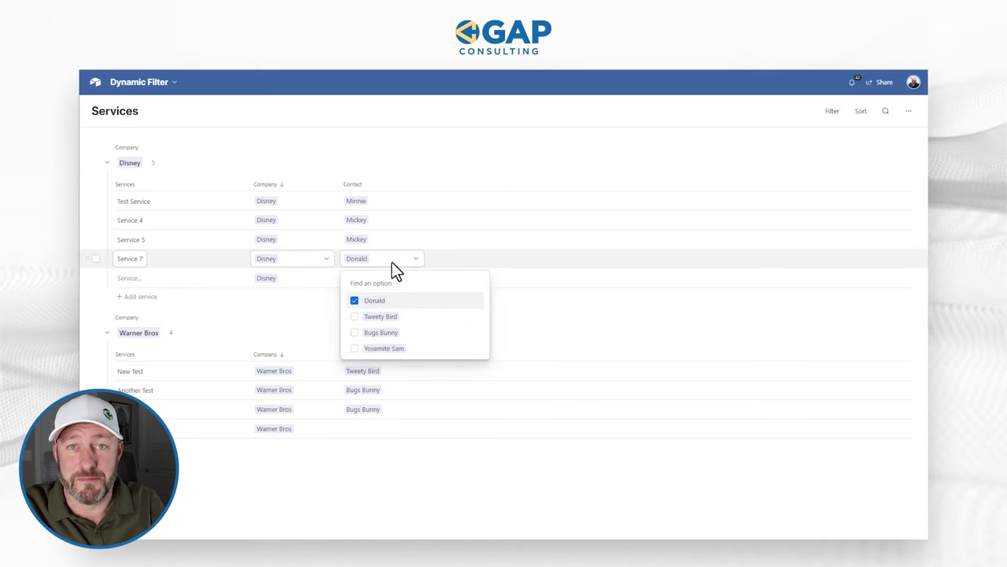